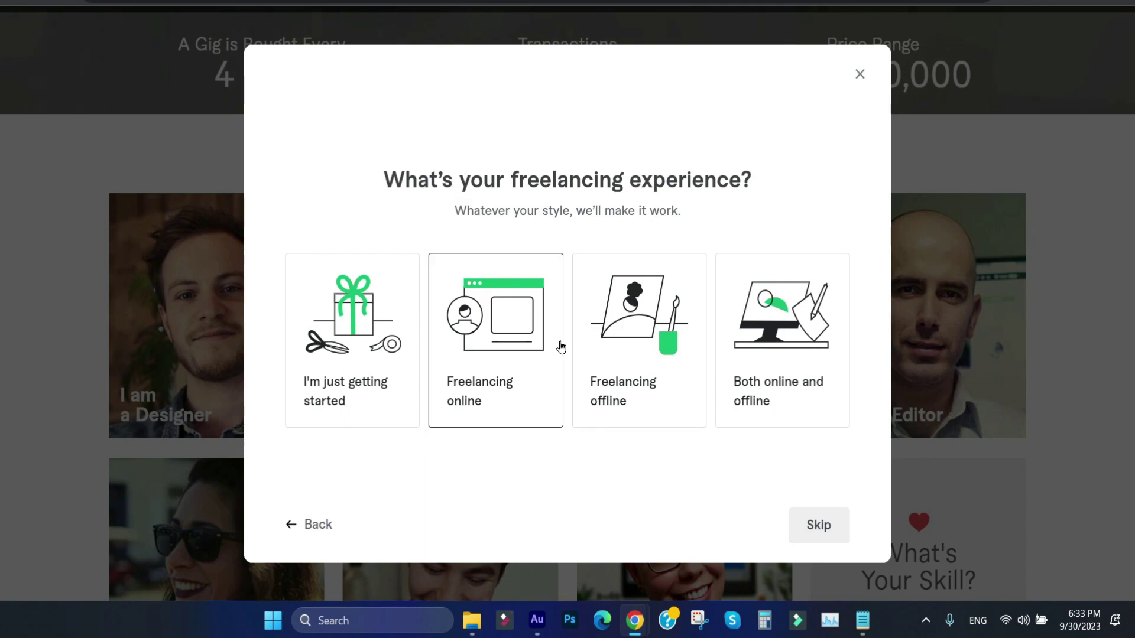
Step: Choose 'Freelancing online' as your experience, finish the questionnaire, and continue to the seller profile
drag(386, 188, 630, 177)
click(633, 172)
click(495, 333)
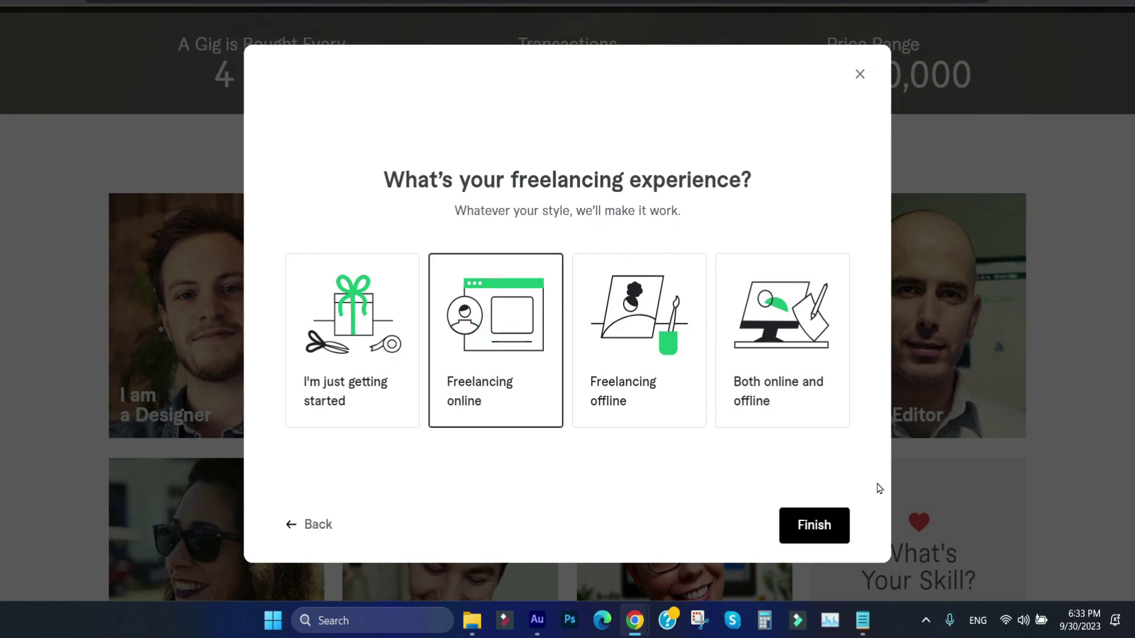
click(845, 525)
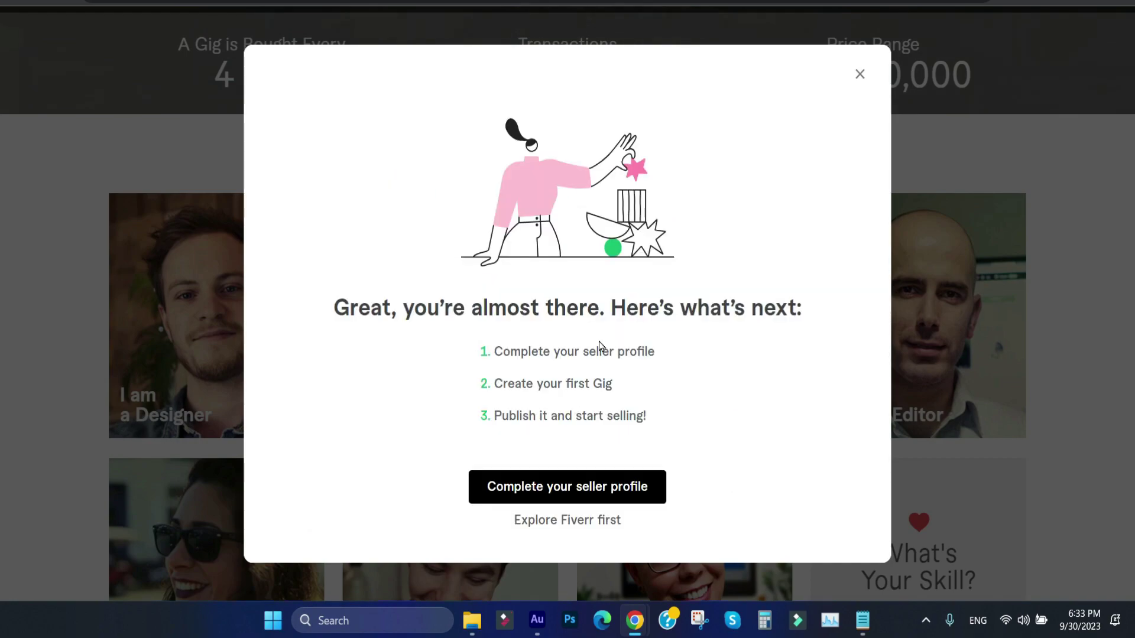
click(578, 485)
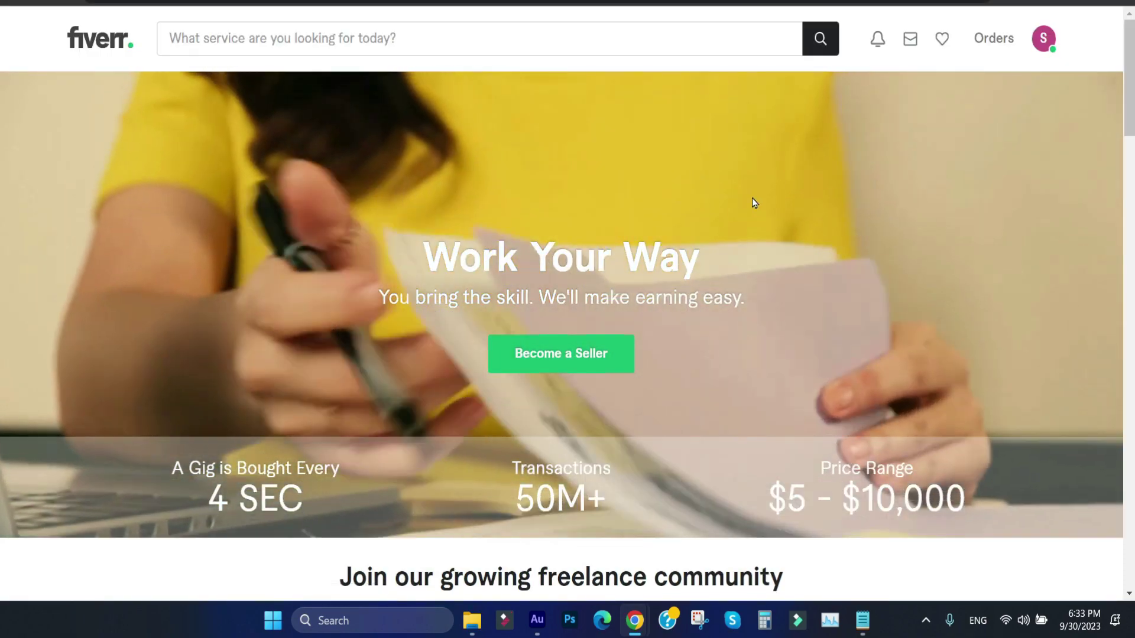
Step: Open your own profile page from the account menu and dismiss the display-name tip
scroll(1, 142, down, 12)
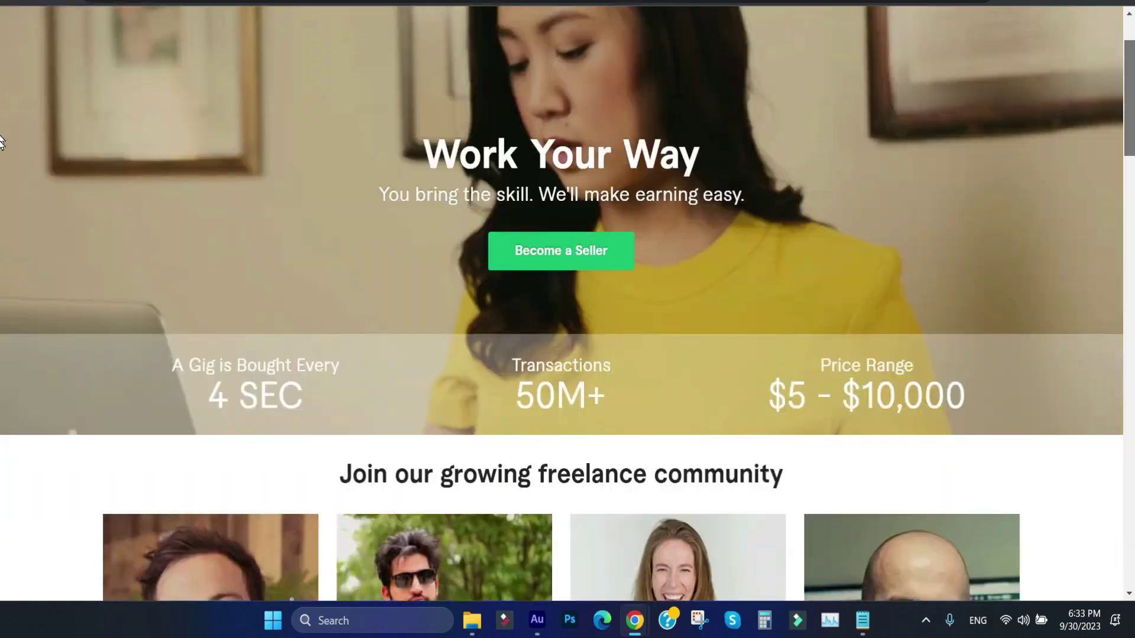
scroll(1, 248, down, 5)
scroll(1, 248, up, 20)
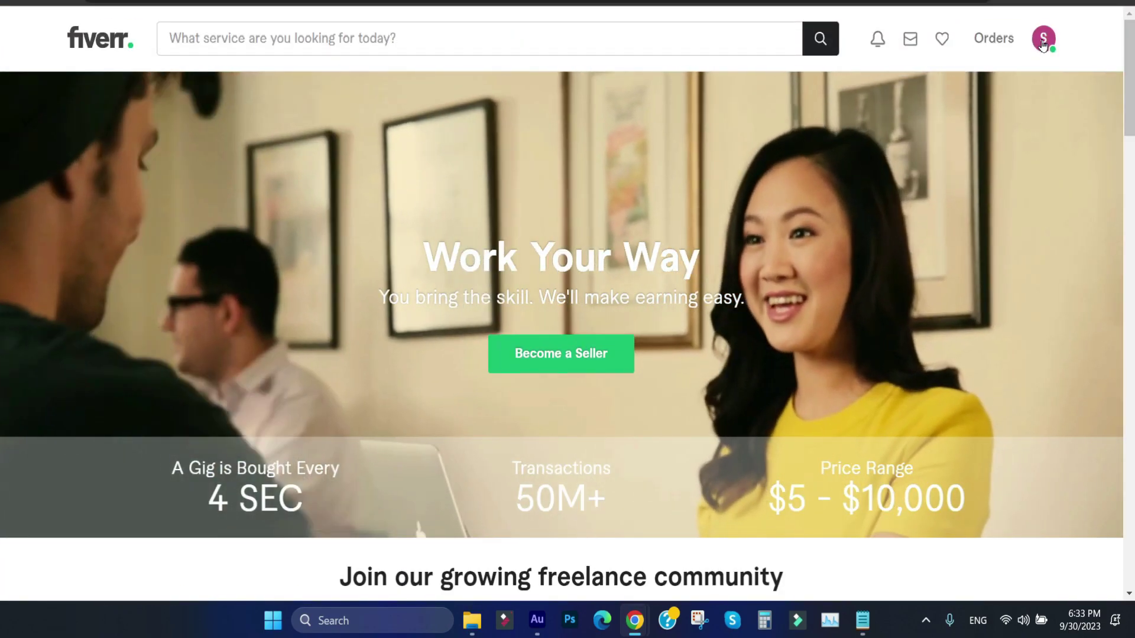
click(1043, 42)
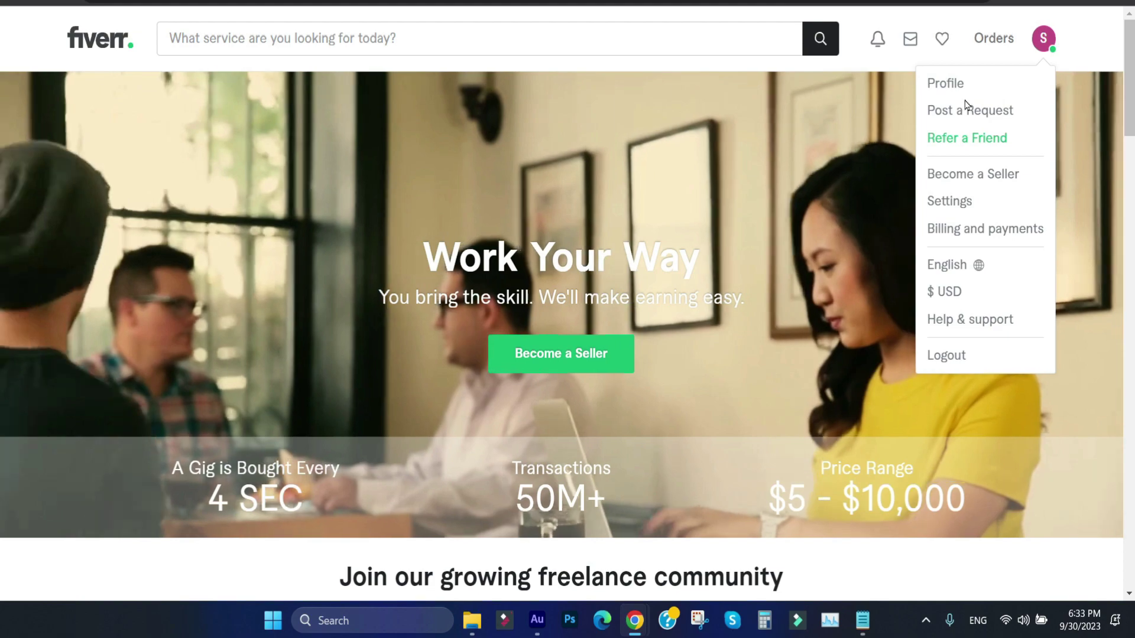
click(944, 86)
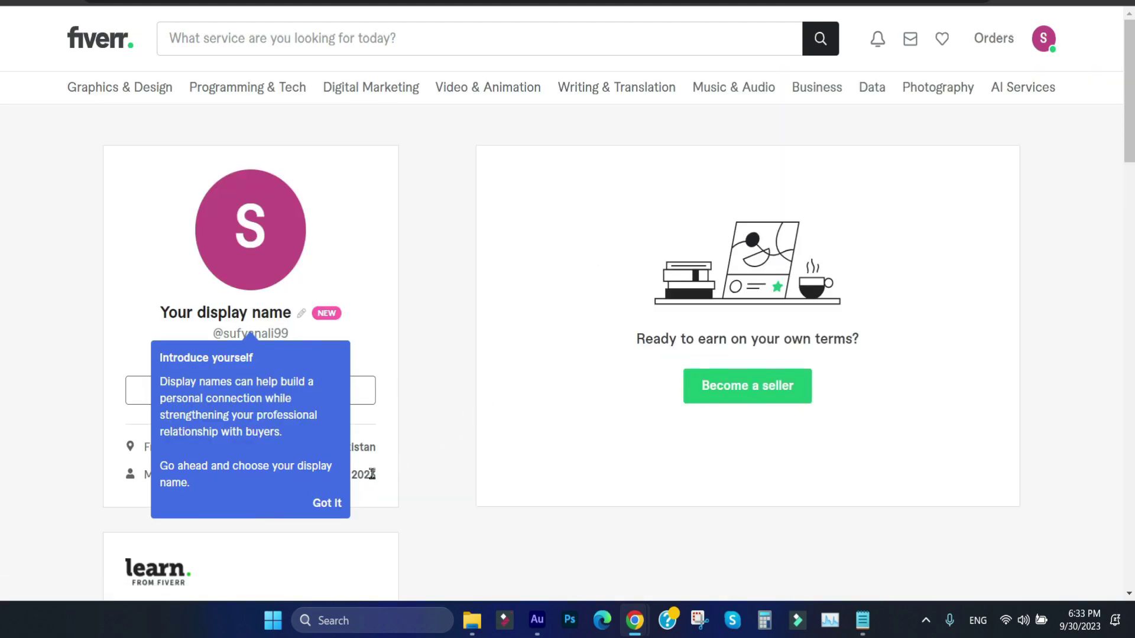
click(328, 504)
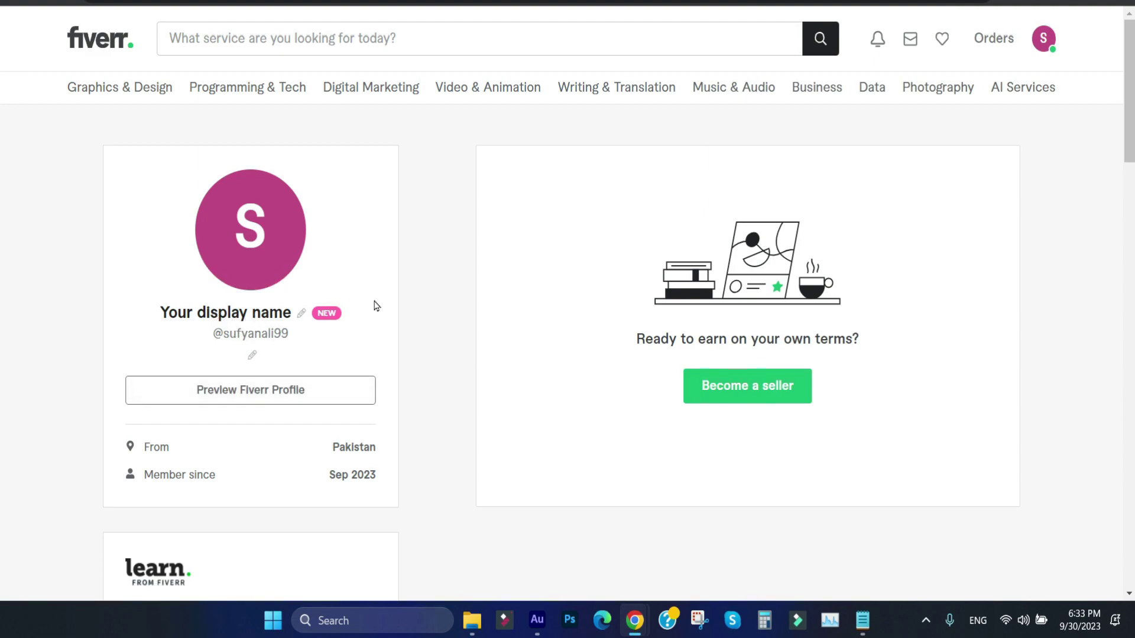
Step: Start the 'Become a seller' sign-up from the profile page
scroll(453, 317, down, 2)
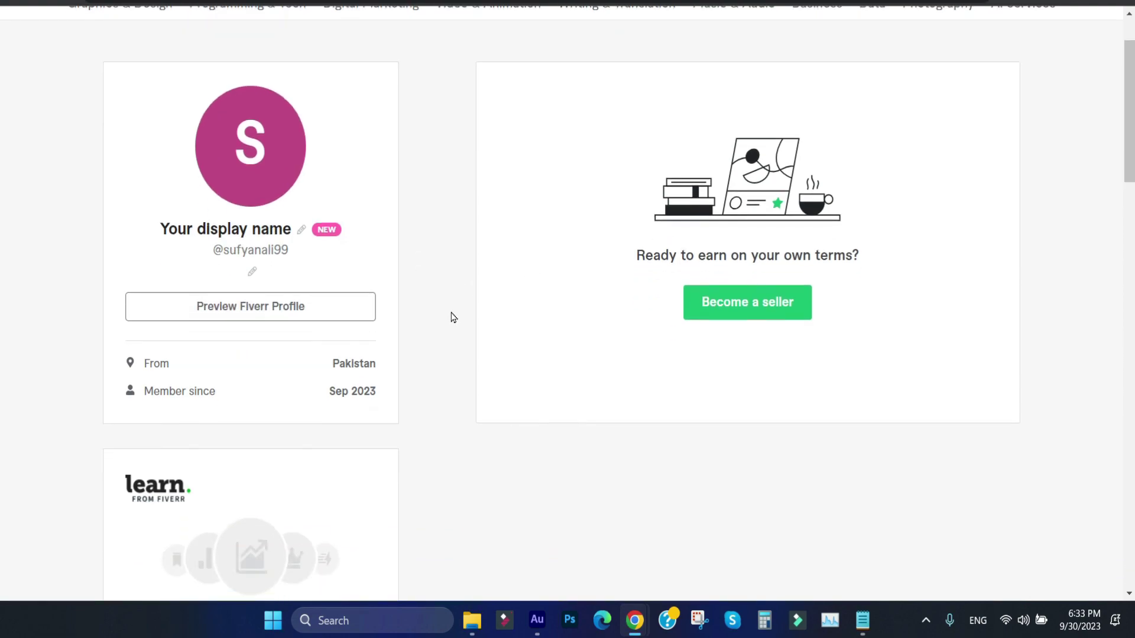
scroll(453, 318, up, 2)
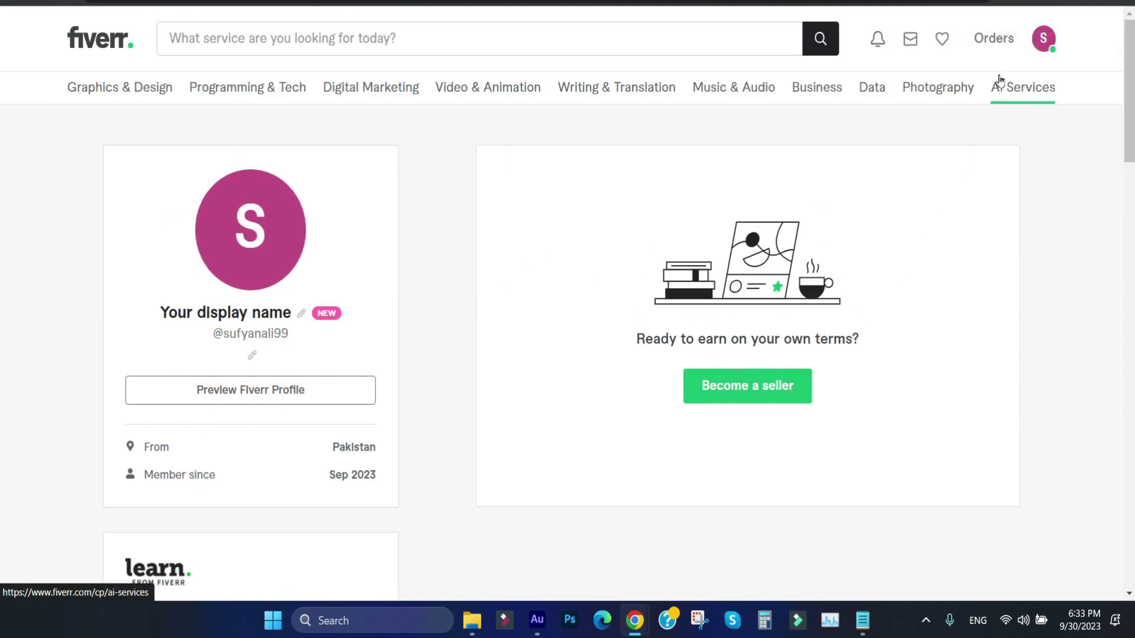
click(743, 395)
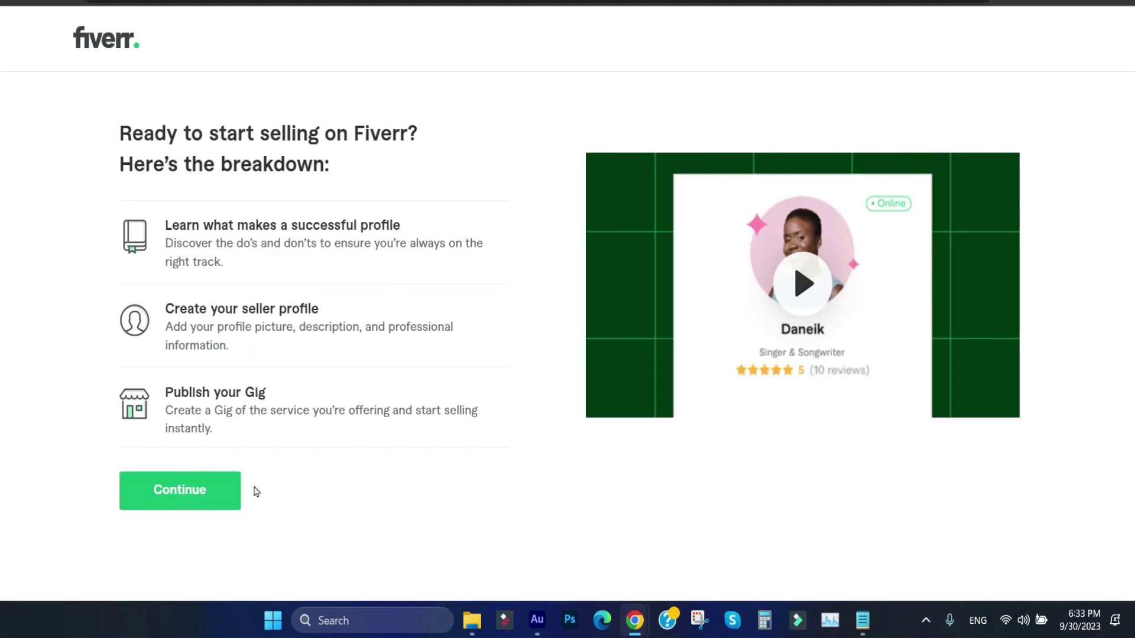
Step: Continue past the selling breakdown, profile tips and things-to-avoid screens to Personal Info
click(201, 502)
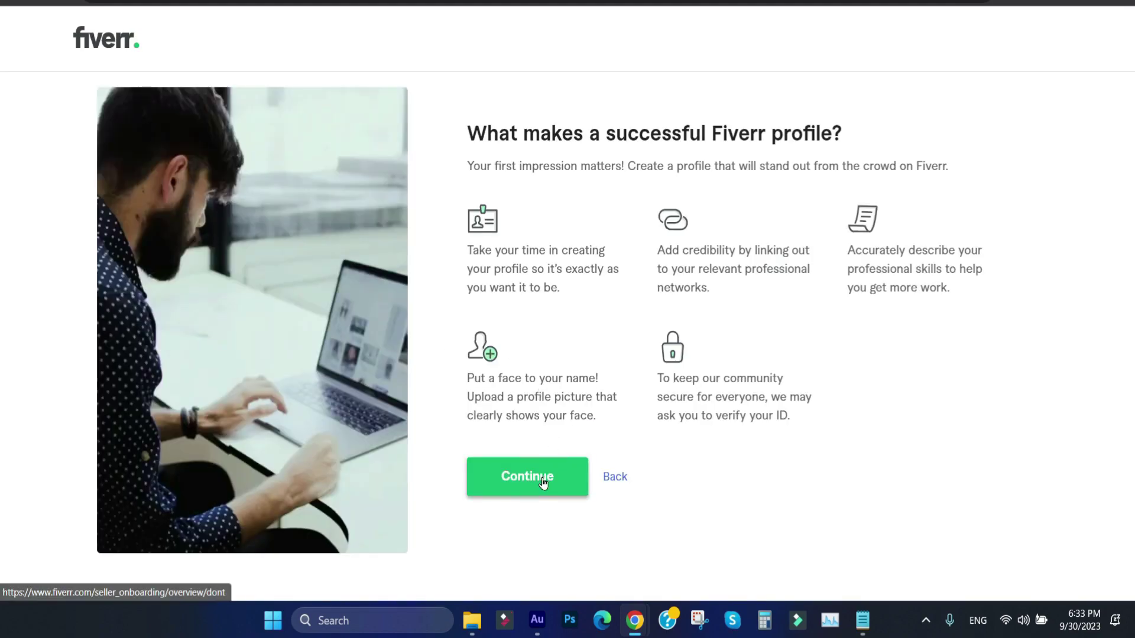
click(542, 477)
click(549, 499)
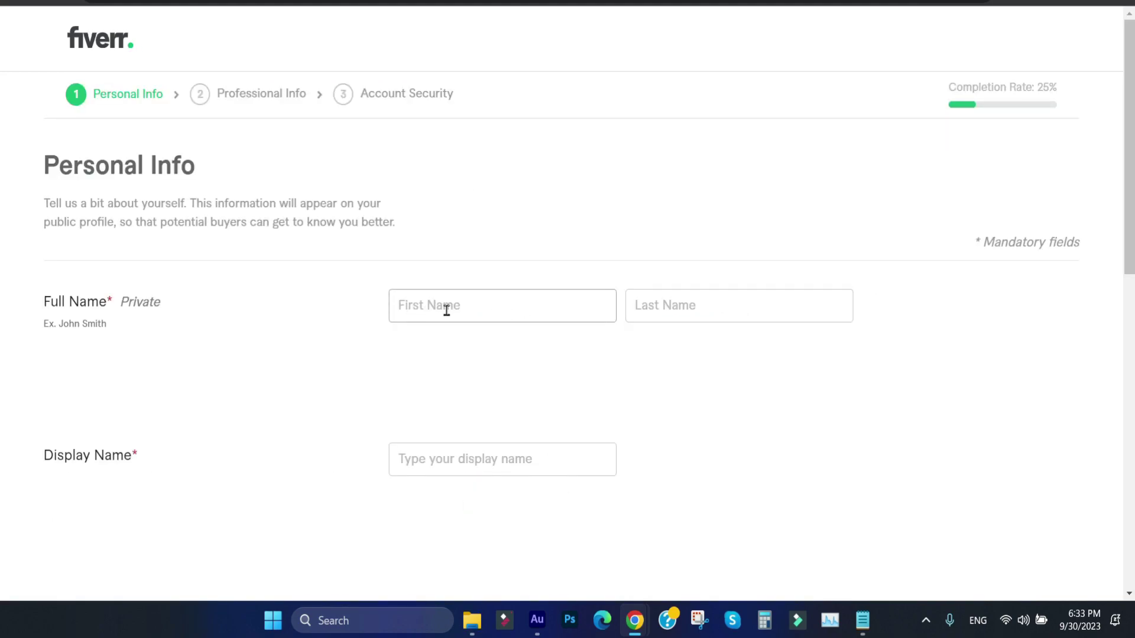
Step: Autofill the first and last name, and set the display name to first name plus shortened surname
click(527, 304)
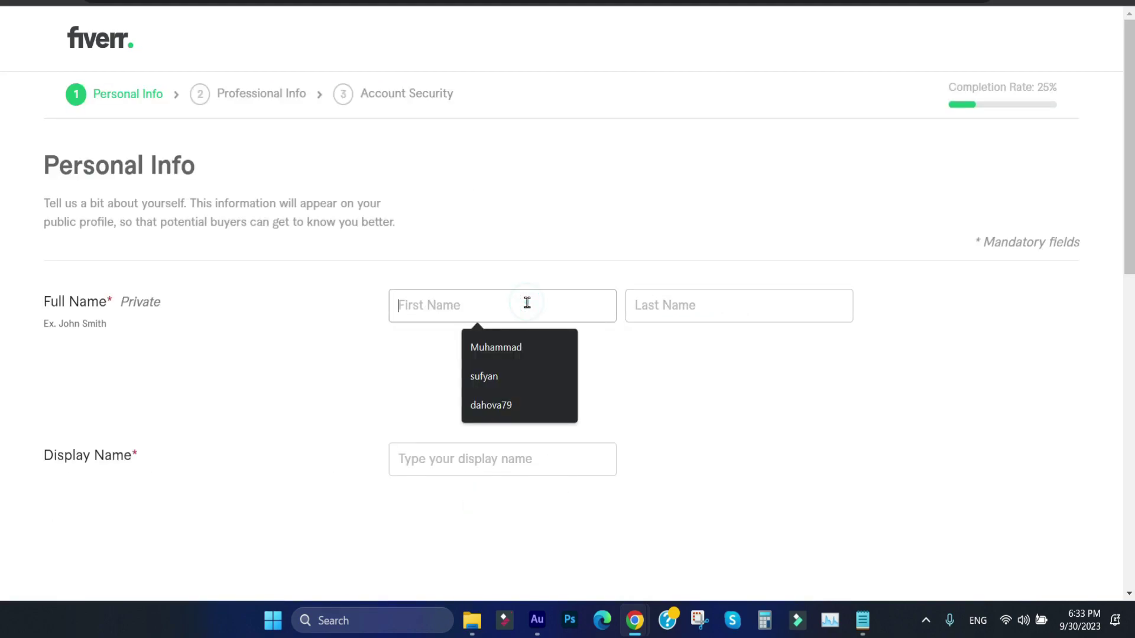
click(510, 347)
click(701, 312)
click(711, 349)
click(625, 371)
click(491, 455)
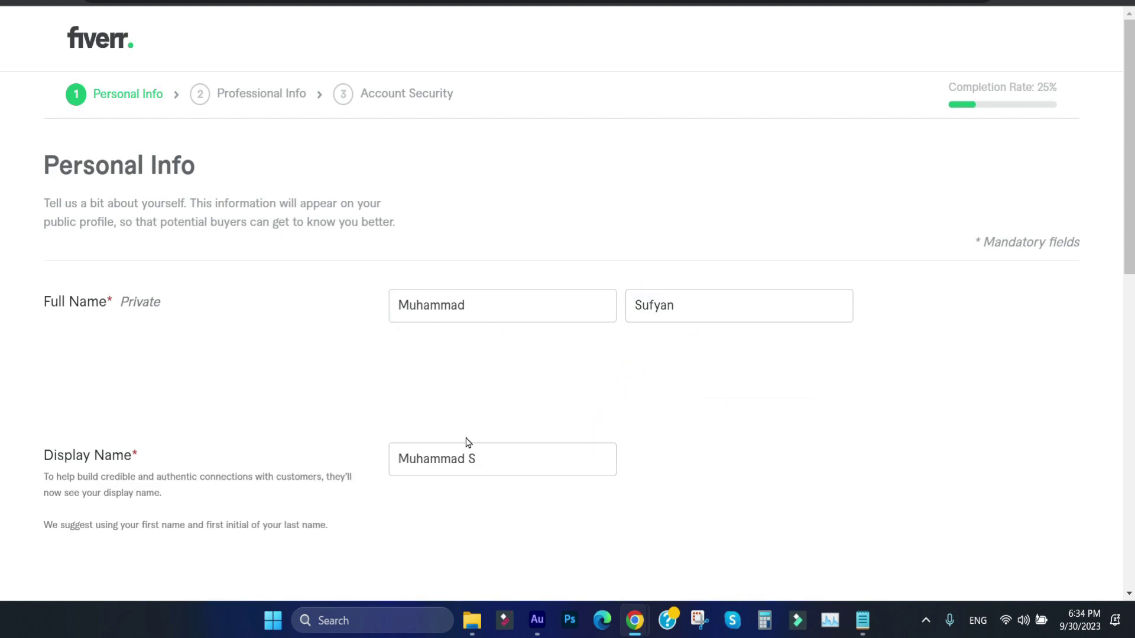
scroll(469, 442, down, 3)
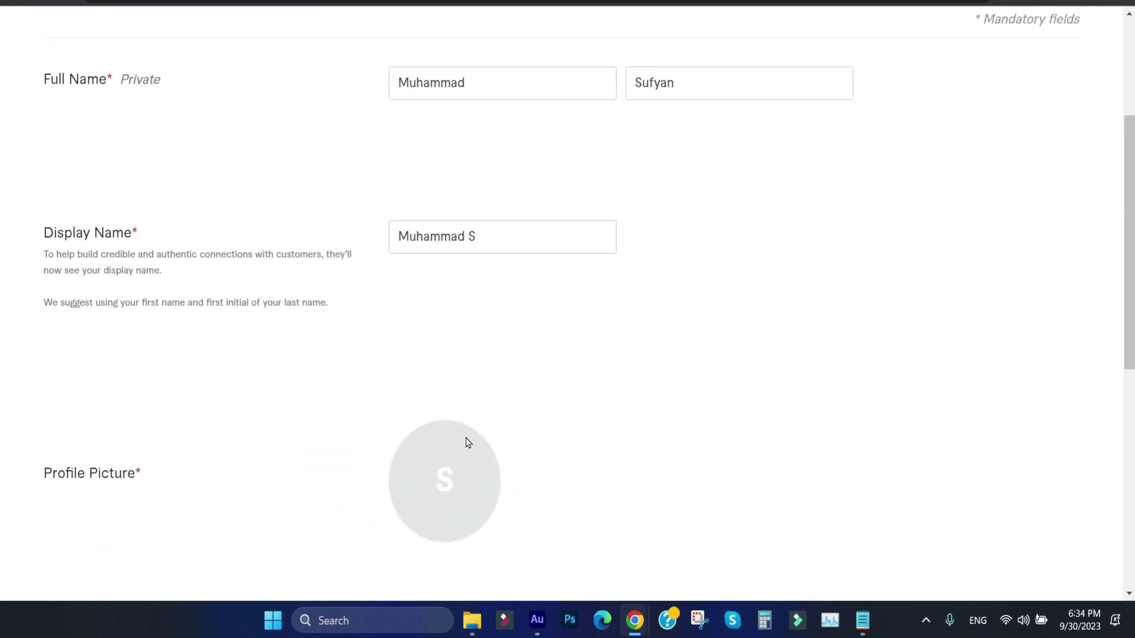
scroll(468, 442, down, 1)
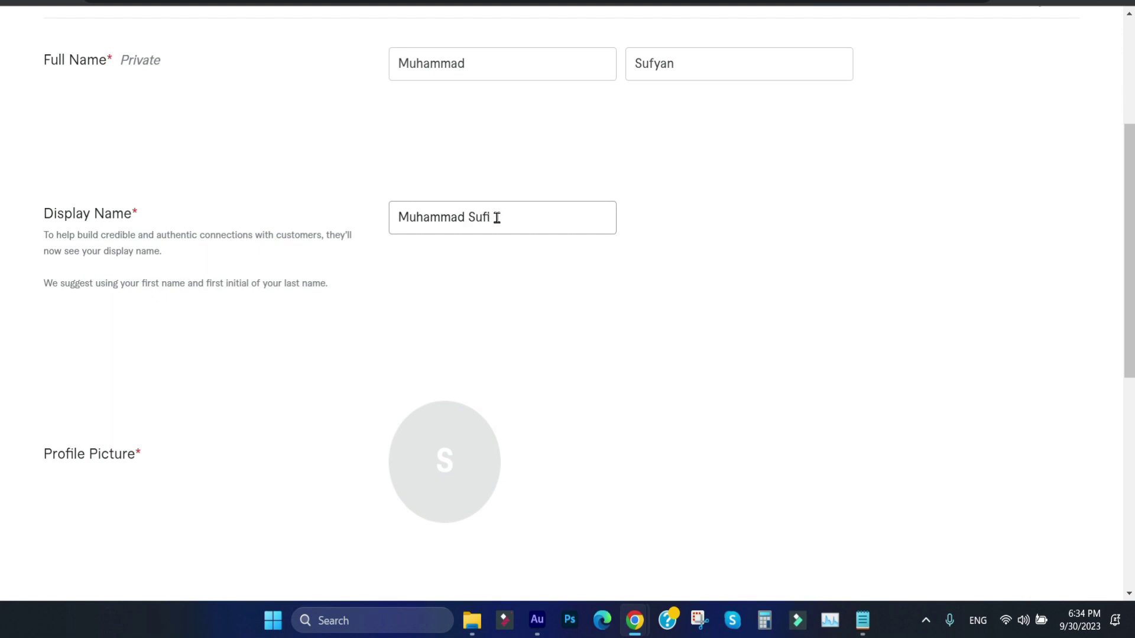
click(53, 210)
Step: Paste the prepared paragraph into the profile description
scroll(489, 339, down, 4)
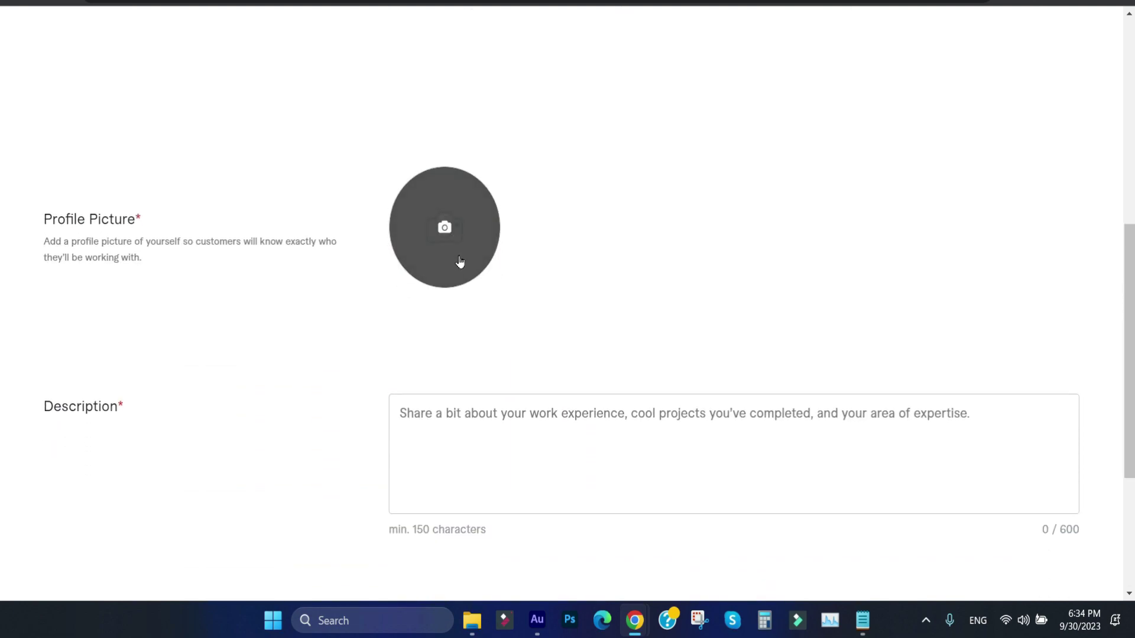
scroll(460, 261, down, 2)
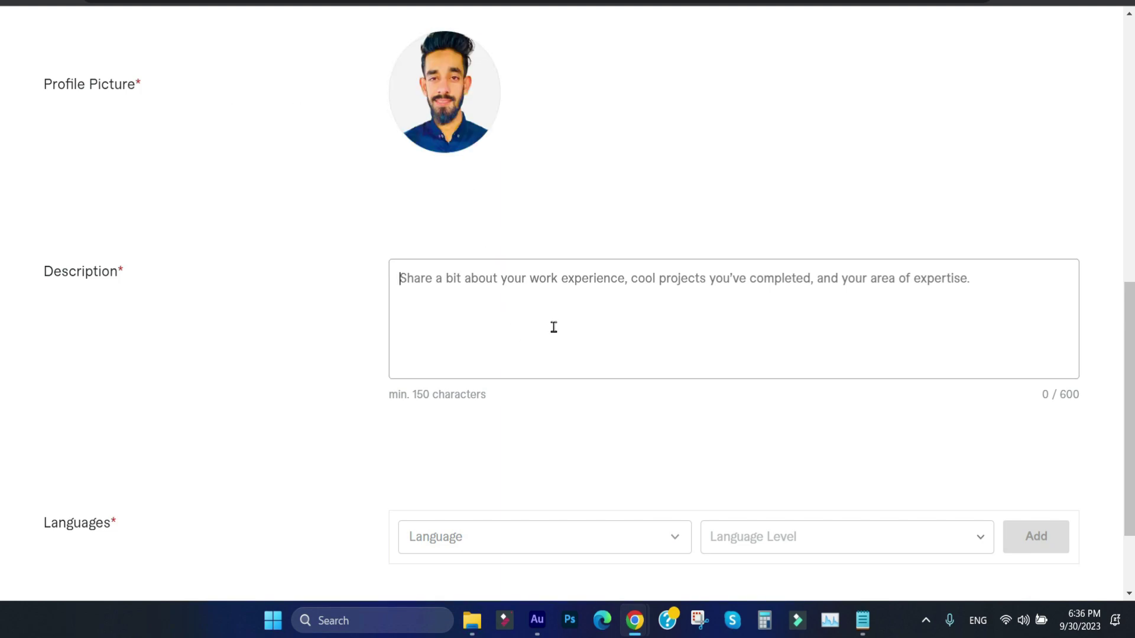
text(I specialize in crafting bespoke WordPress websites that are as unique as your brand. Whether you need a personal blog, a stunning portfolio, an e-commerce store, or a corporate website, I've got the expertise to create a site that stands out.)
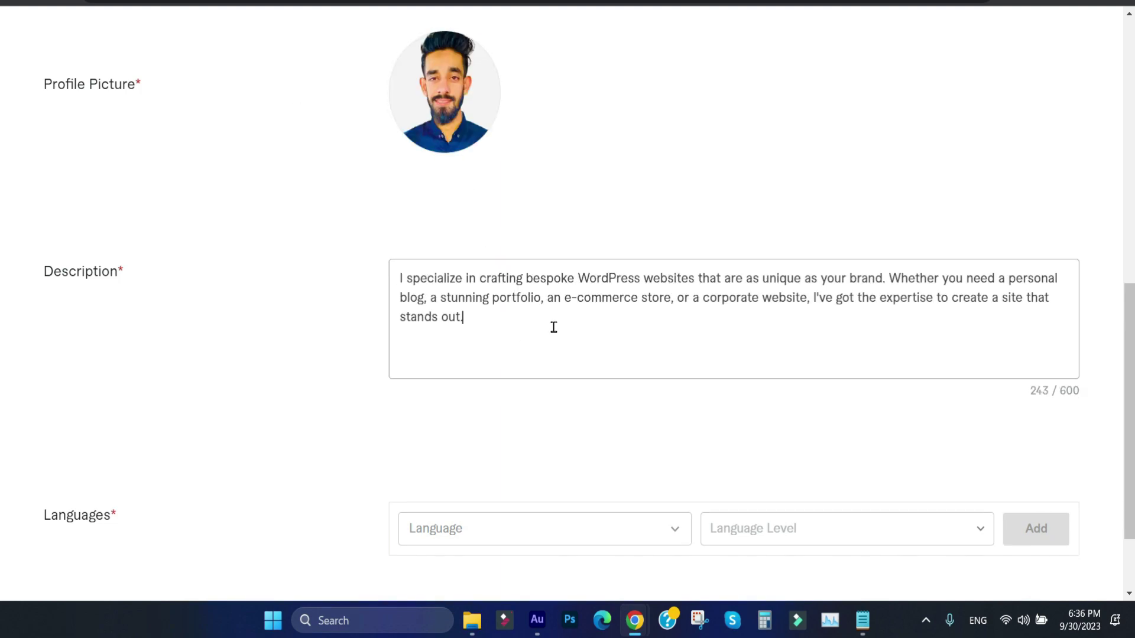
click(366, 342)
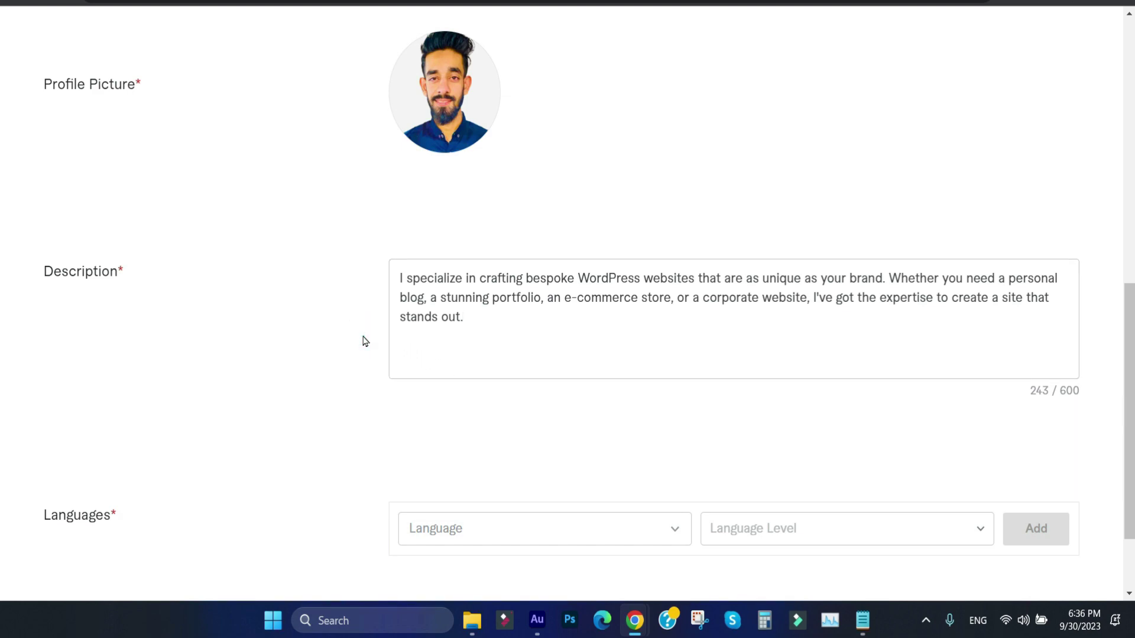
Step: Keep English at Fluent level in Languages, clear the stray search, and submit Personal Info
scroll(365, 341, down, 2)
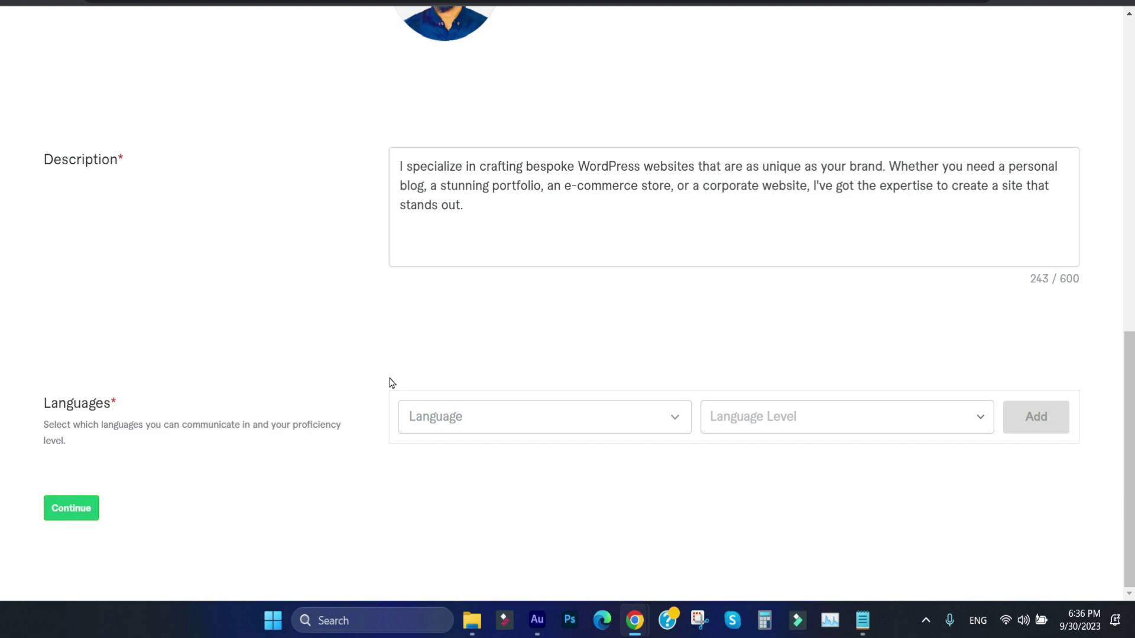
click(563, 418)
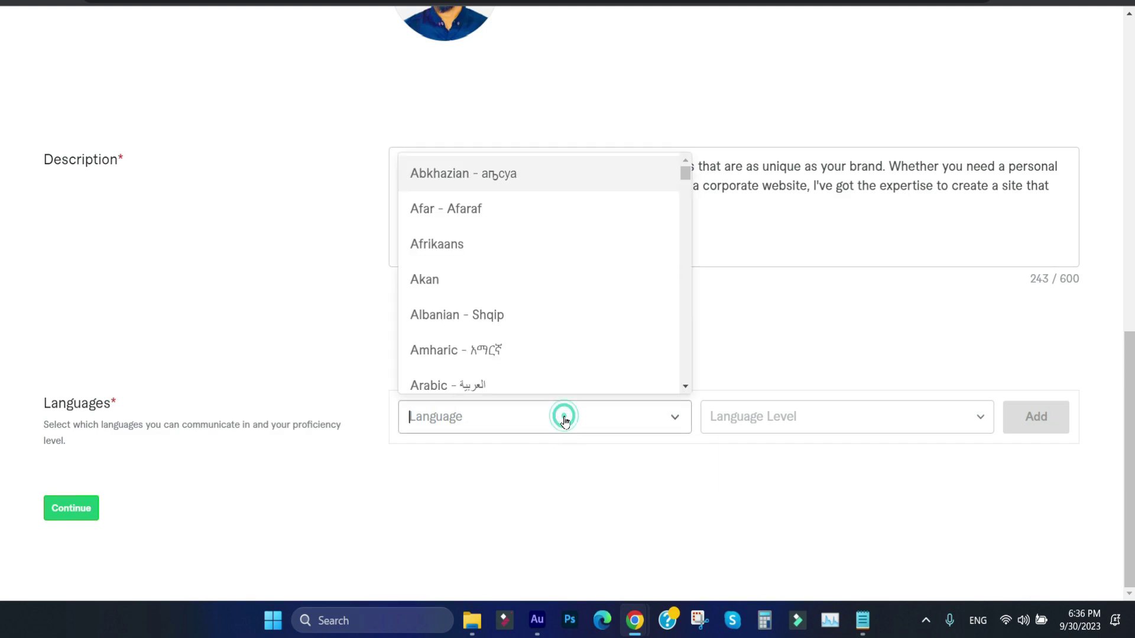
text(e)
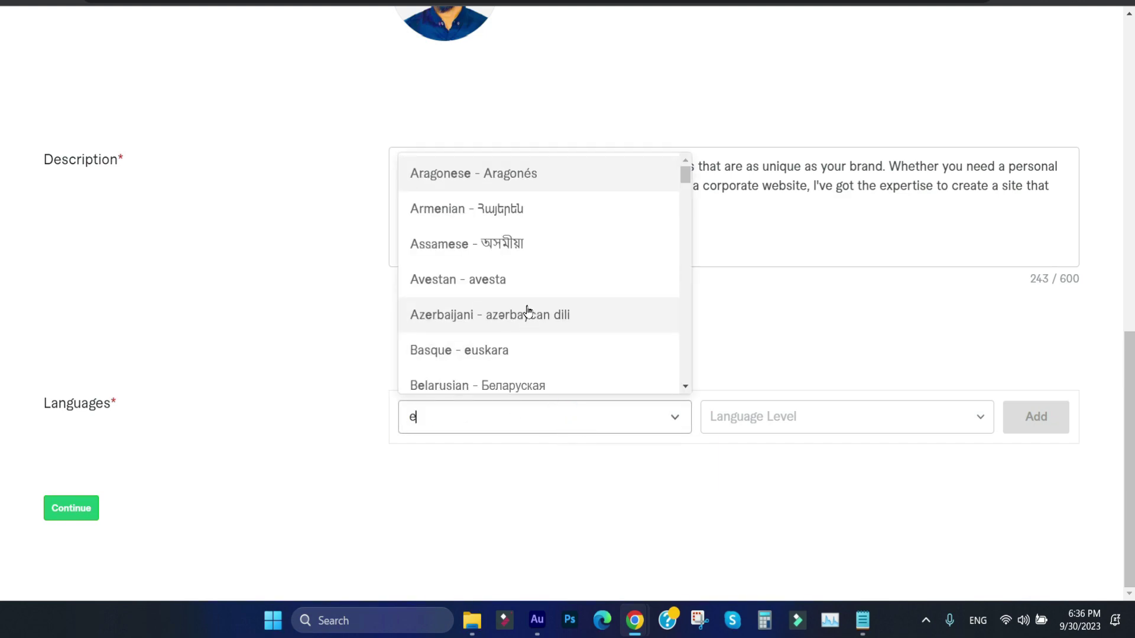
text(n)
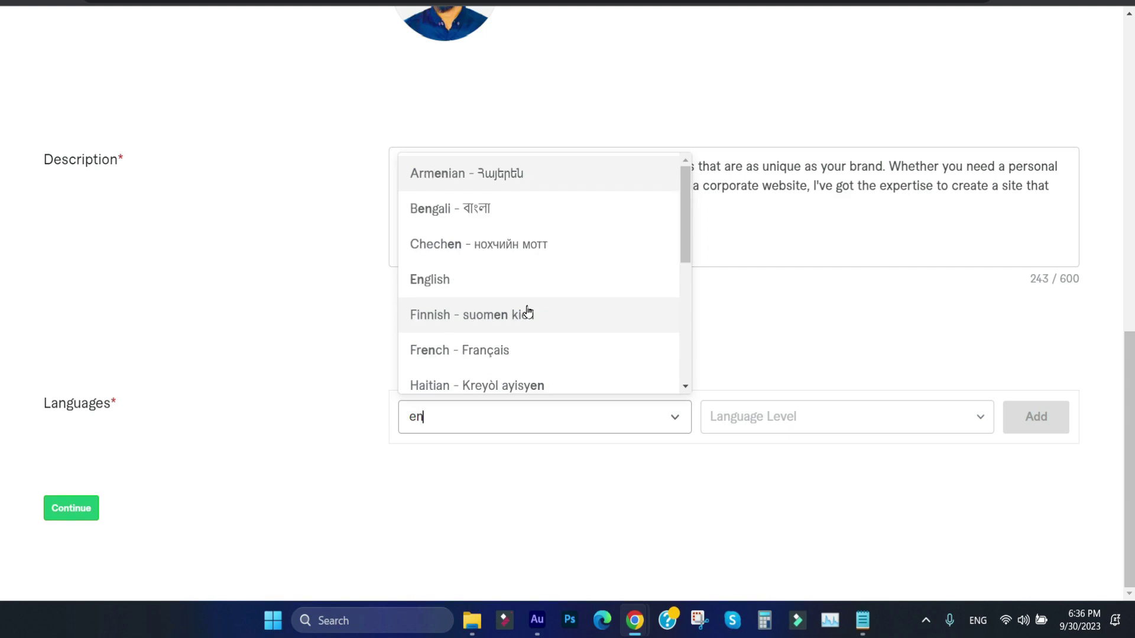
text(d)
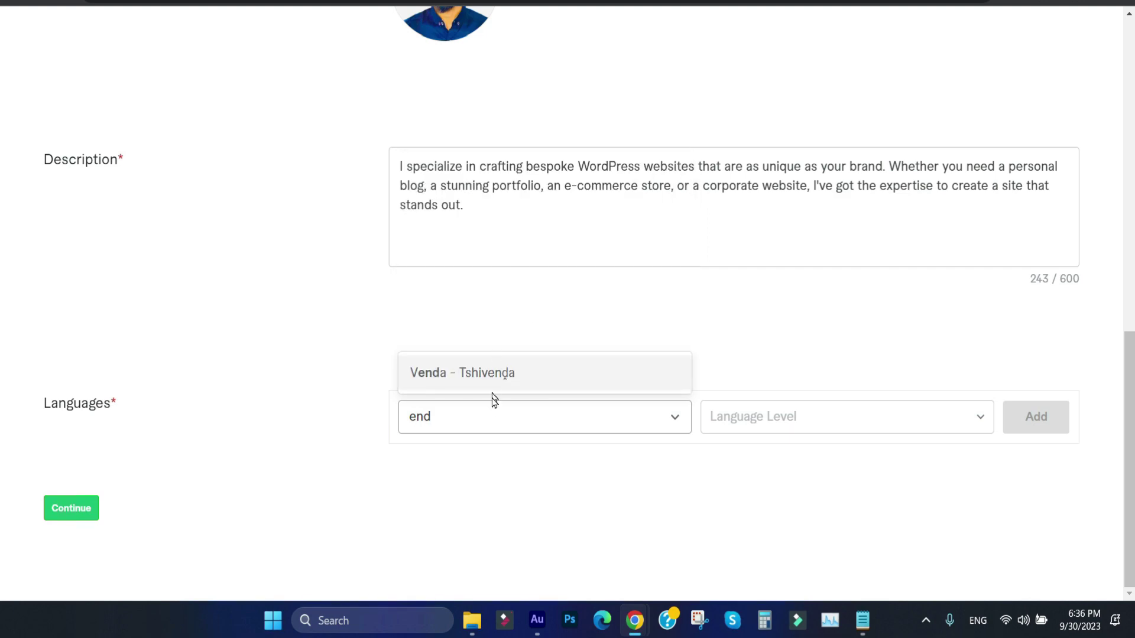
click(480, 411)
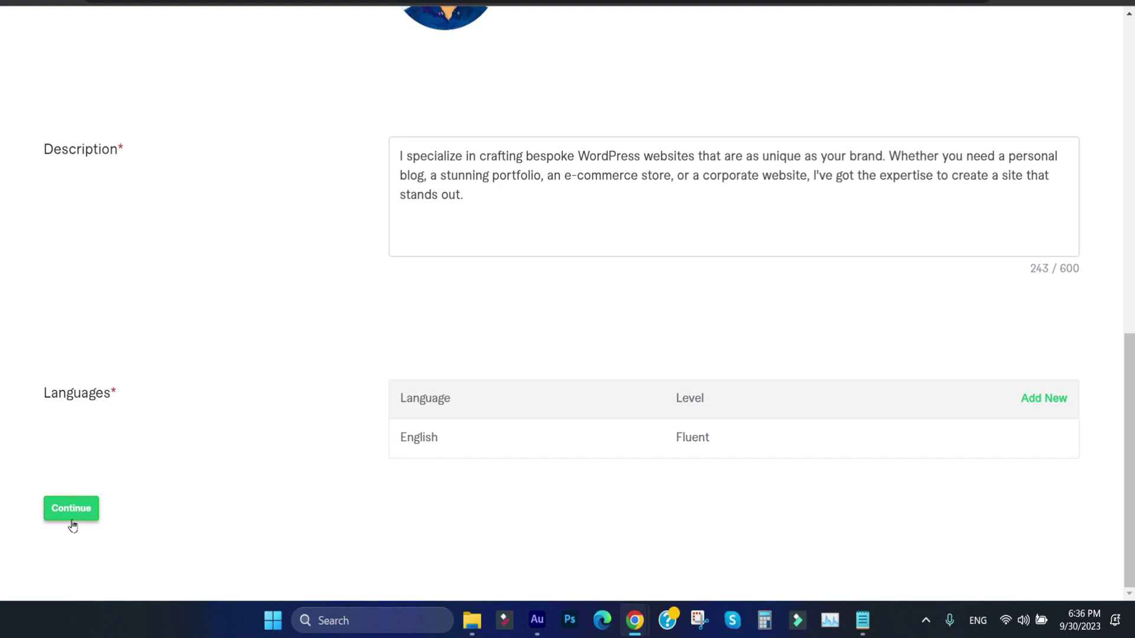
click(70, 522)
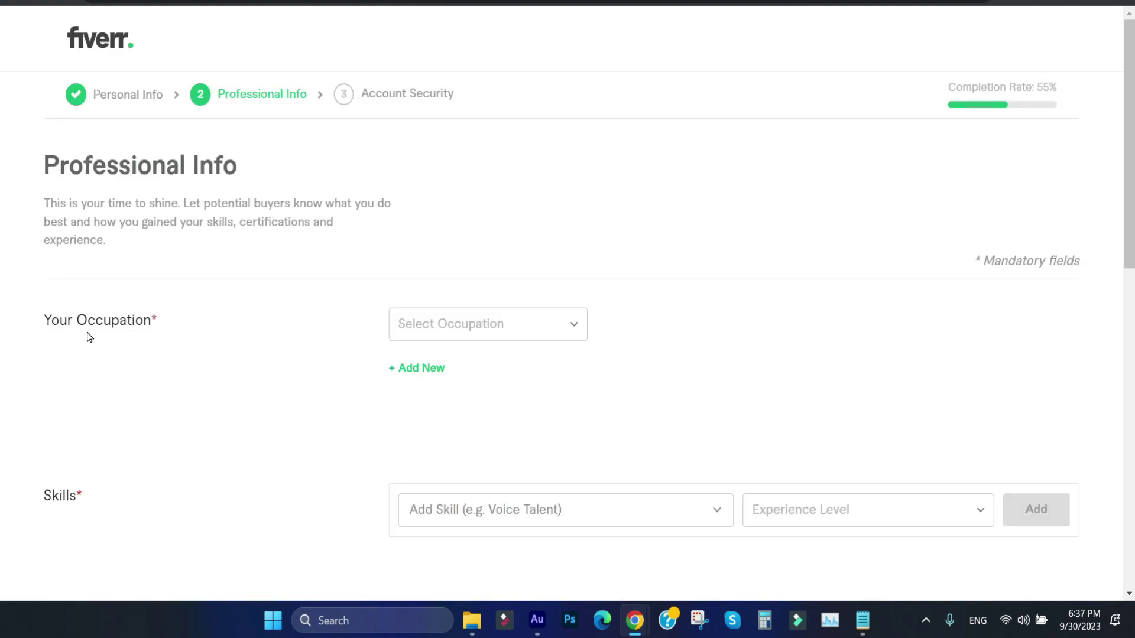
Step: Set the occupation to Programming & Tech
click(483, 324)
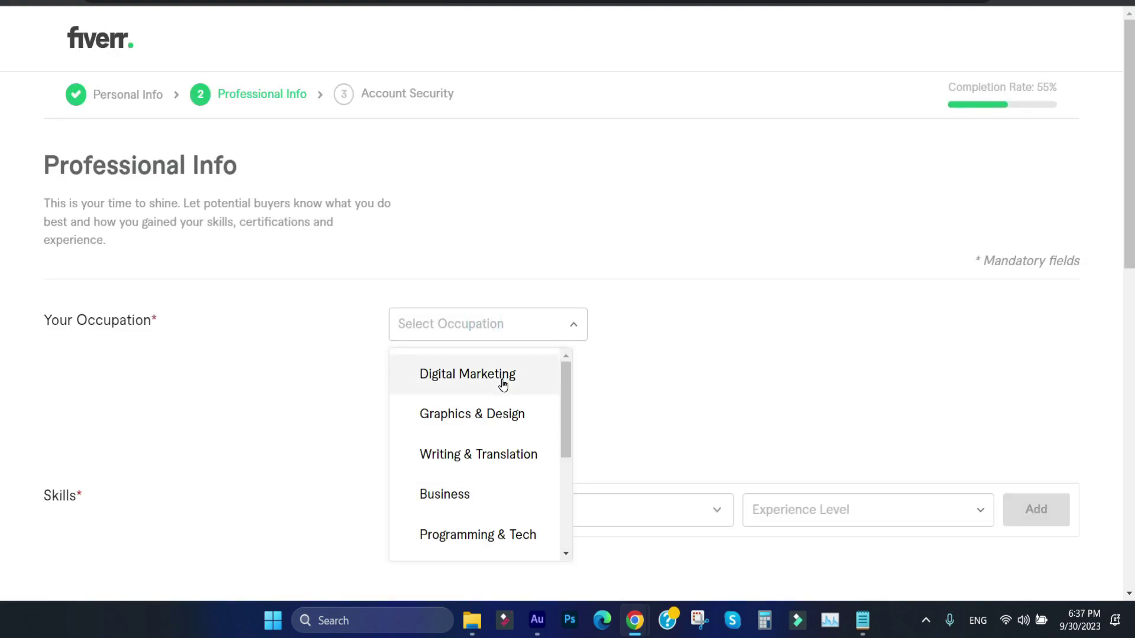
drag(566, 400, 562, 425)
click(476, 474)
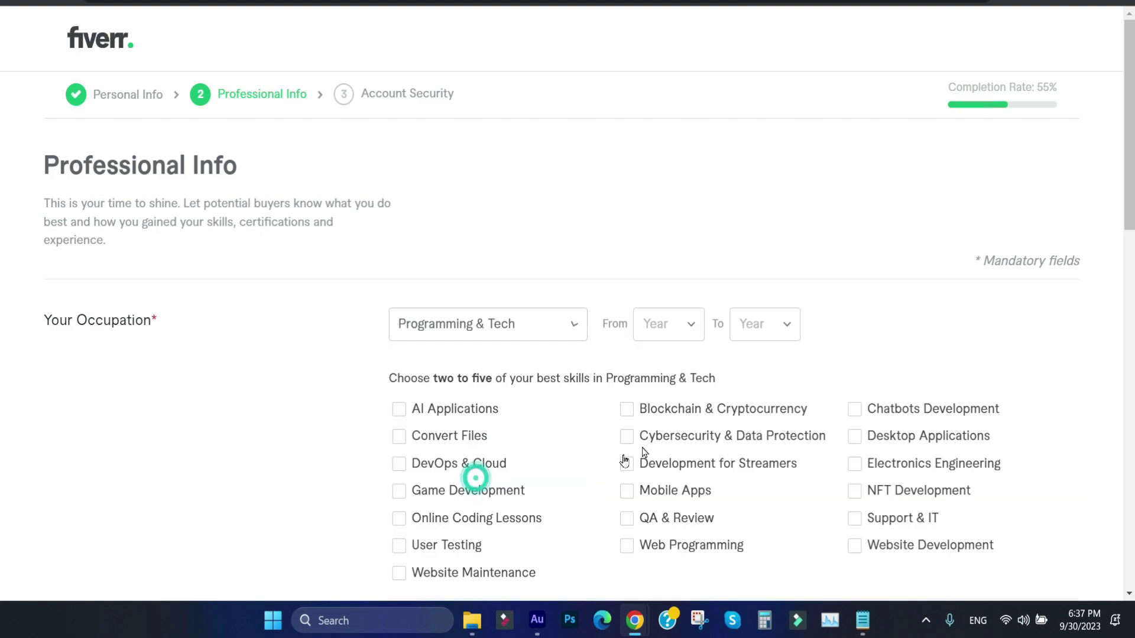
scroll(1122, 245, down, 3)
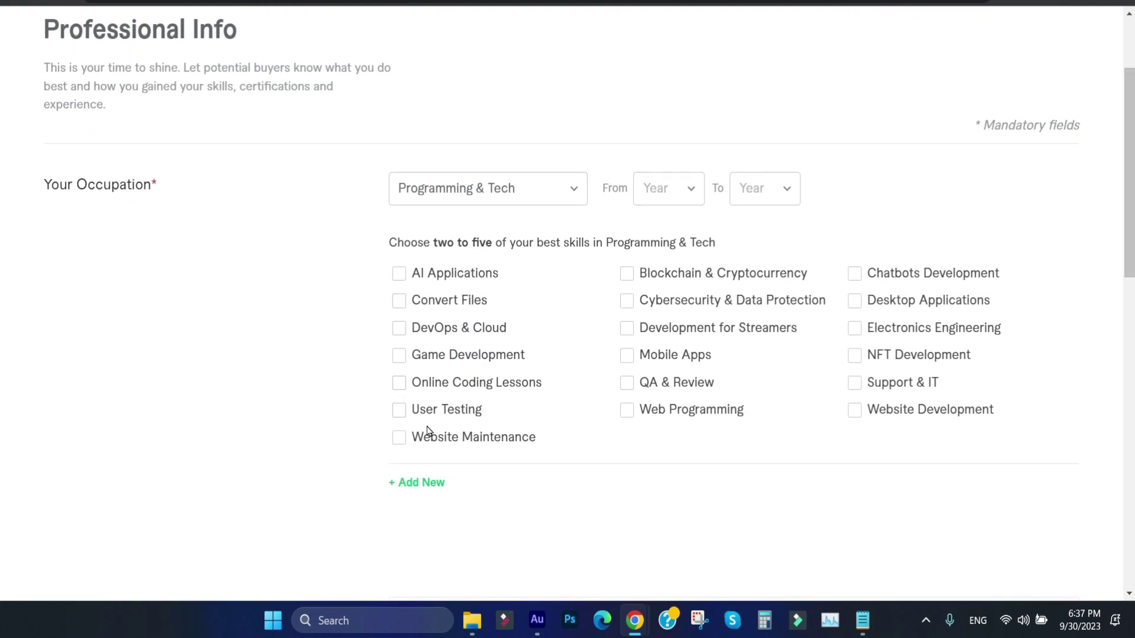
Step: Tick Website Maintenance, Online Coding Lessons, Website Development, Electronics Engineering and Support & IT as skills
click(399, 437)
click(399, 382)
click(855, 410)
click(858, 330)
click(856, 384)
click(627, 328)
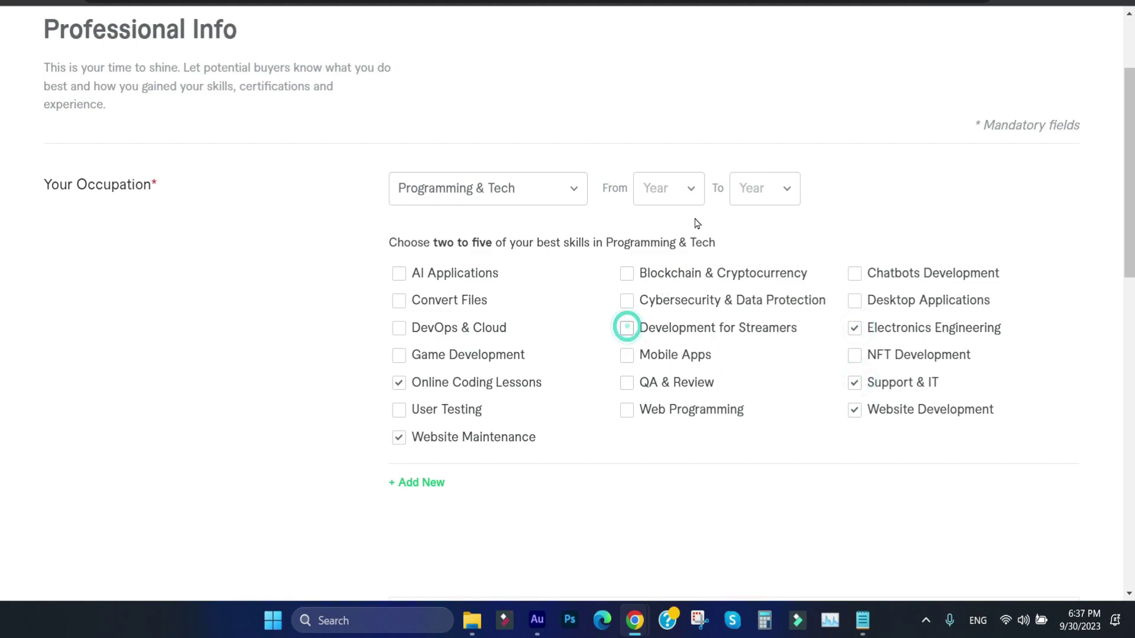
Step: Set the occupation years from 2020 to 2023
click(686, 189)
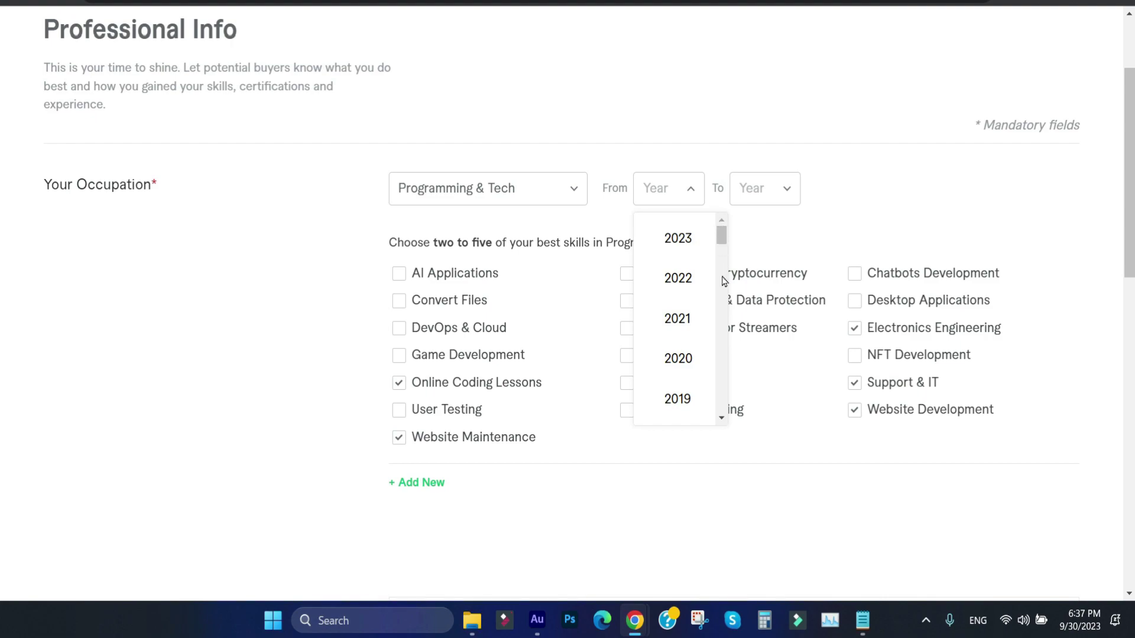
click(691, 366)
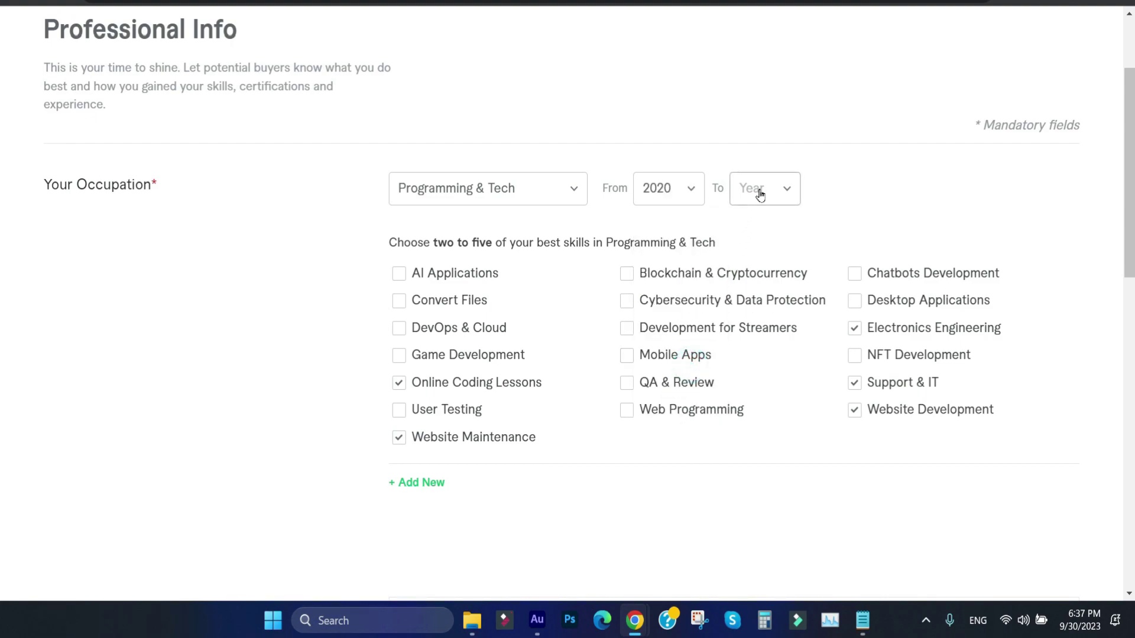
click(757, 190)
click(775, 245)
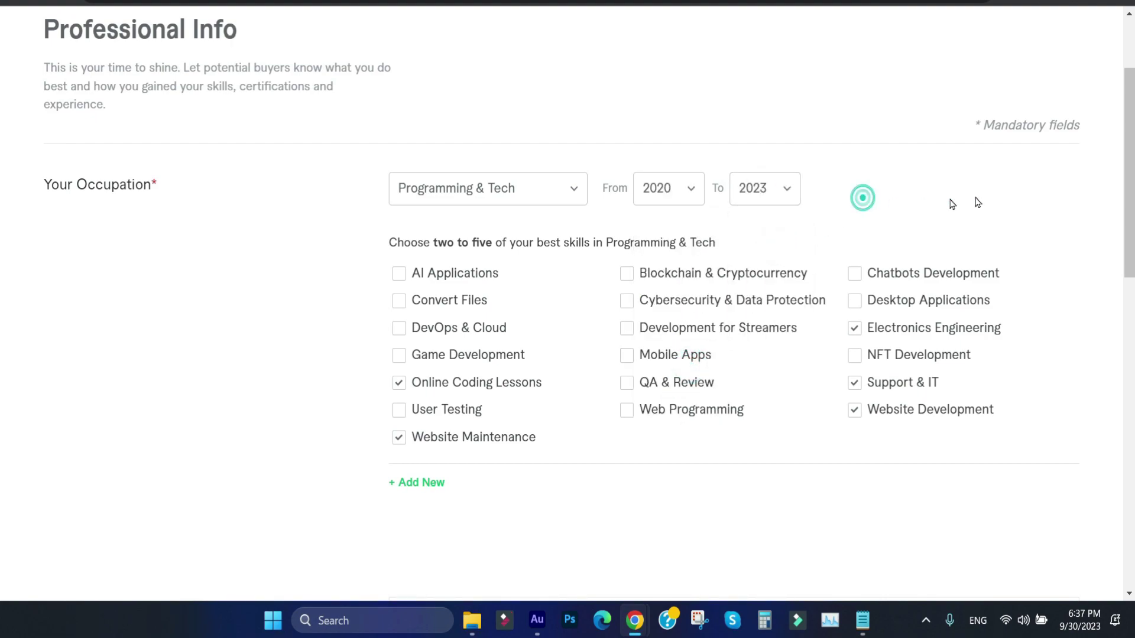
drag(1126, 185, 1125, 324)
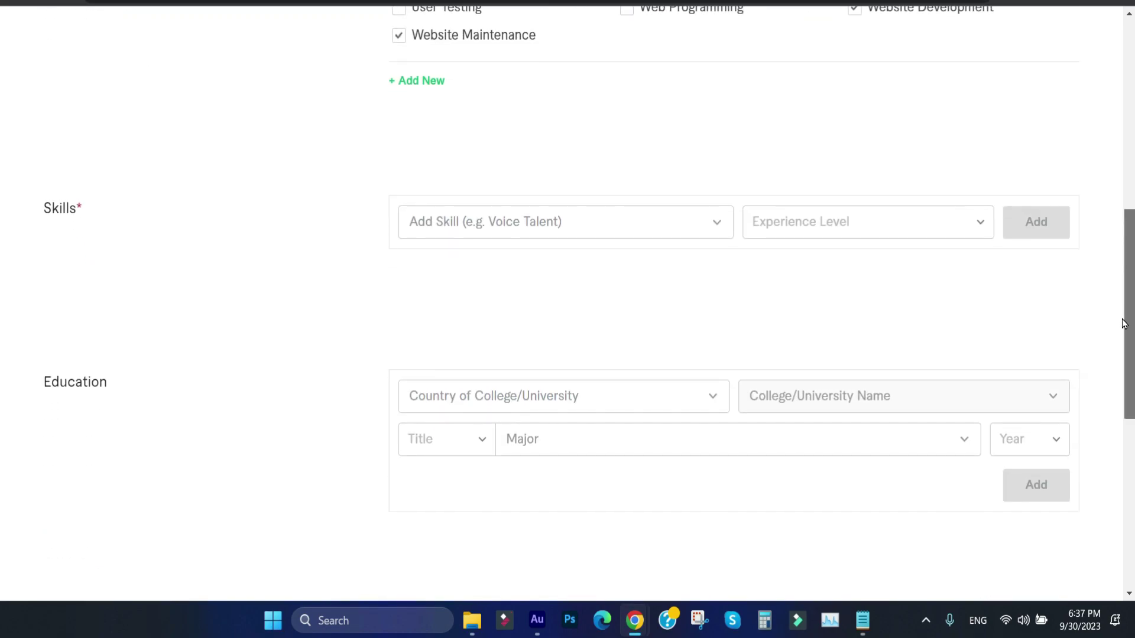
Step: Search 'wordpr' and add WordPress to the skills at Expert level
click(543, 222)
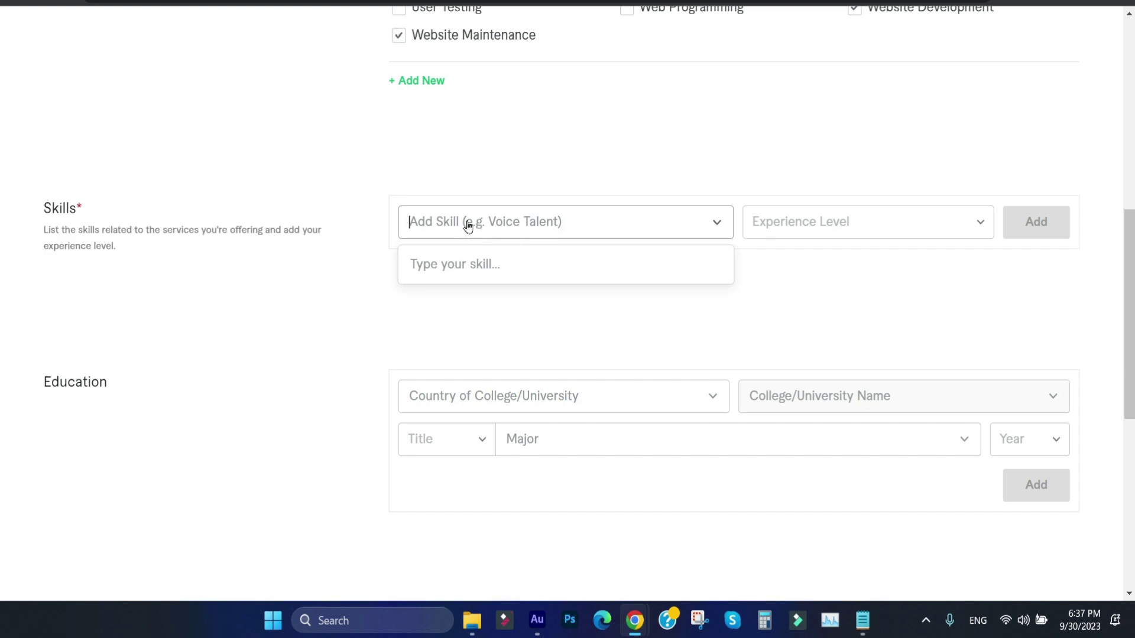
text(wor)
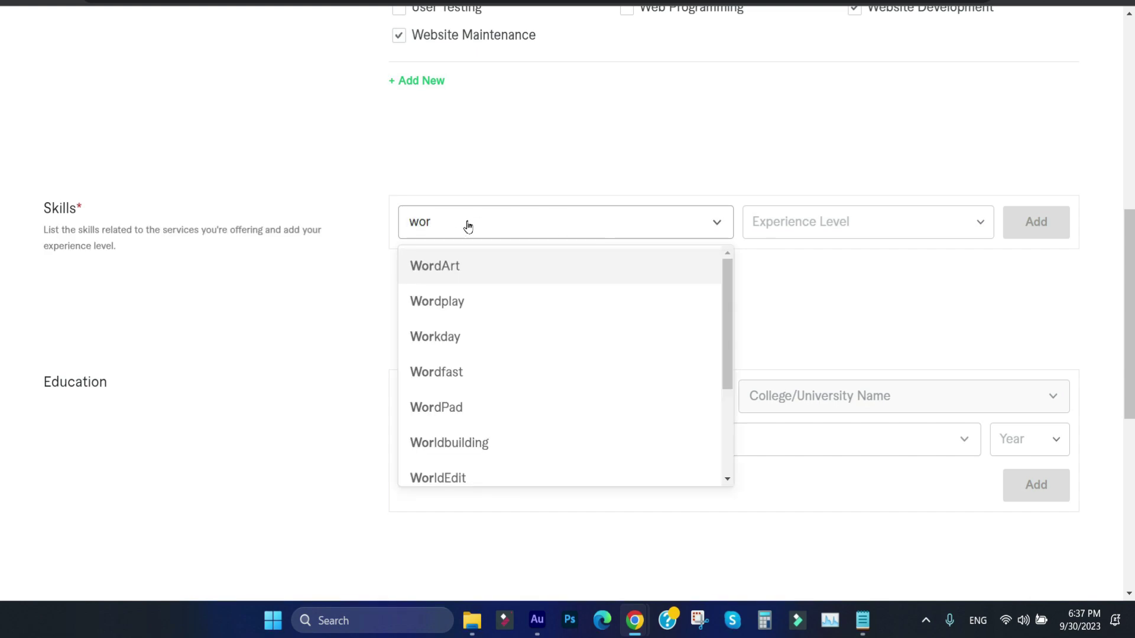
text(dpr)
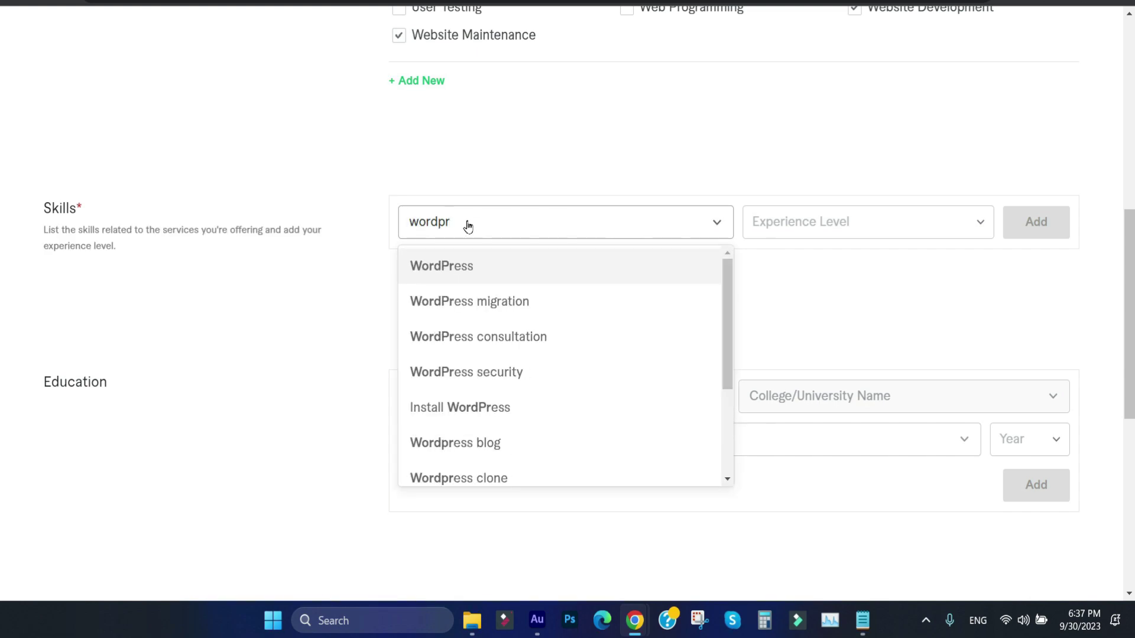
click(479, 263)
click(779, 224)
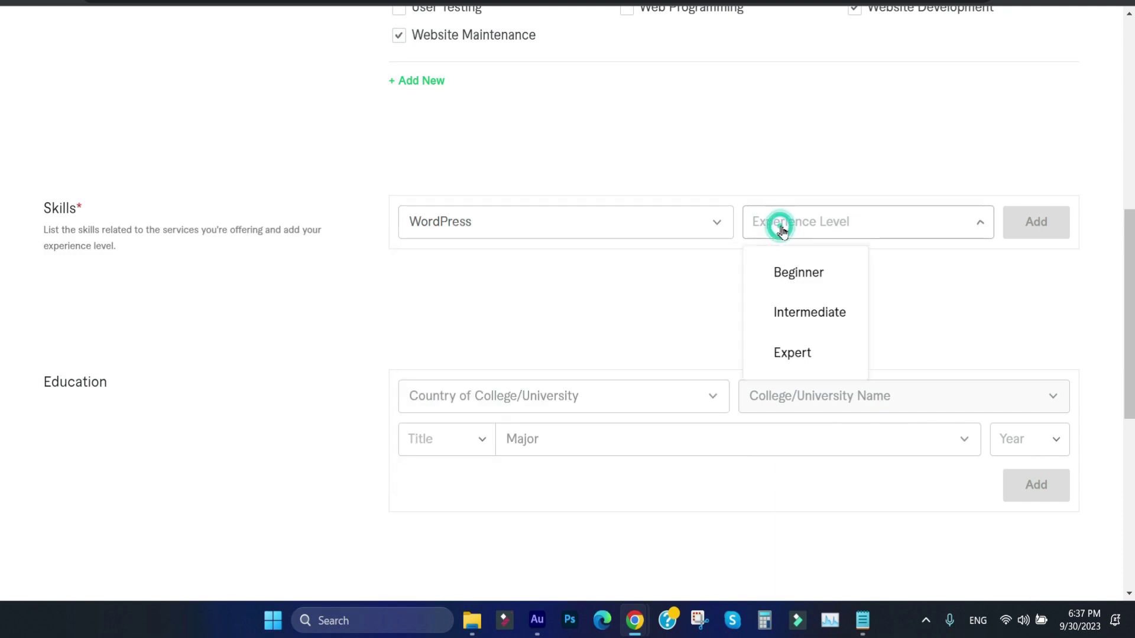
click(813, 346)
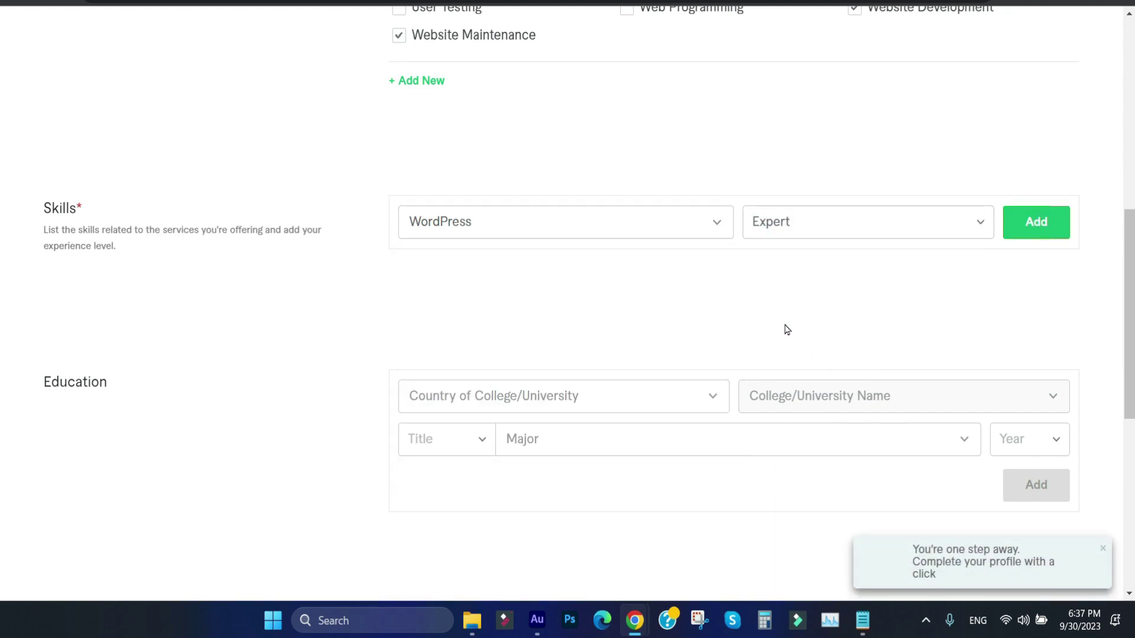
click(1037, 223)
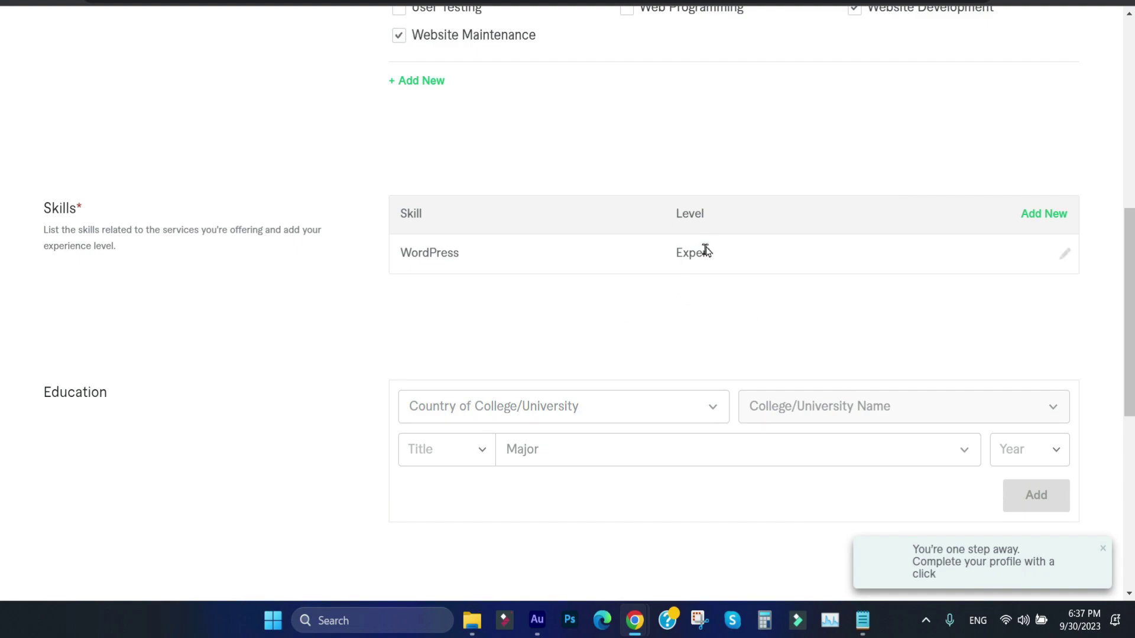
click(1044, 213)
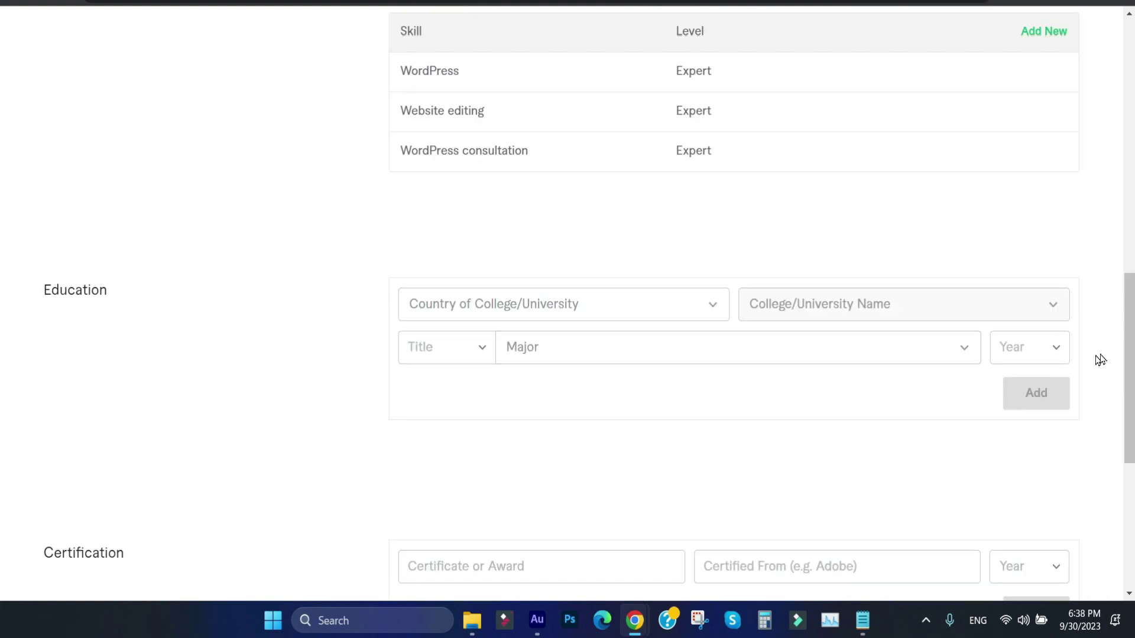
drag(1128, 355, 1123, 289)
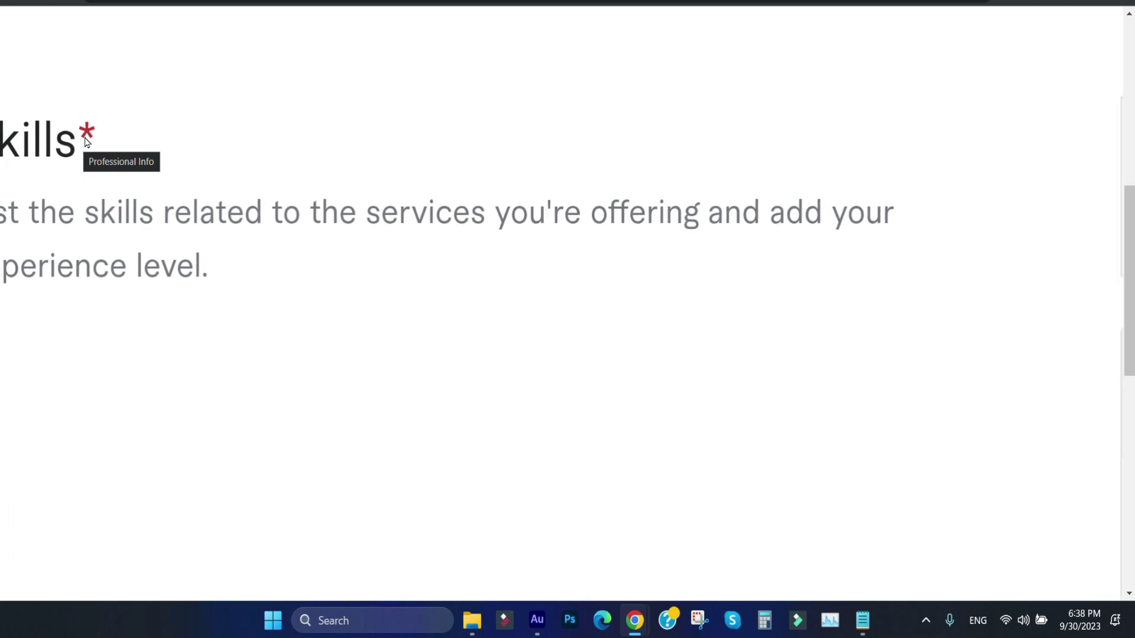
Step: Scroll through Education, leaving the country of study unselected
ctrl+scroll(86, 140, down, 6)
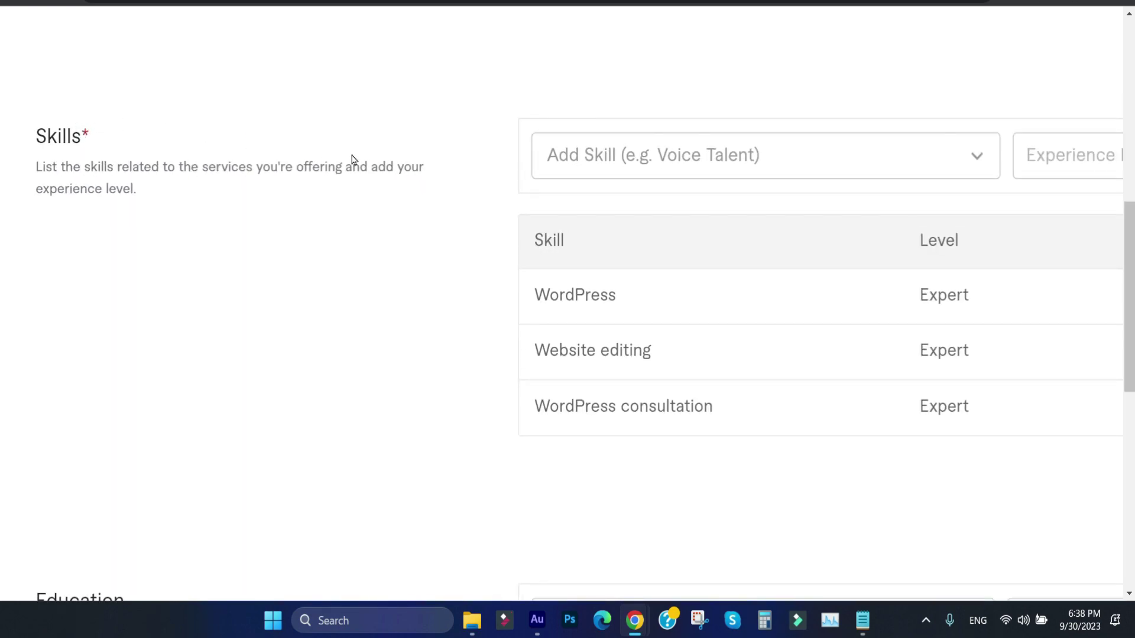
ctrl+scroll(301, 264, down, 3)
ctrl+scroll(67, 473, up, 3)
ctrl+scroll(67, 473, down, 3)
scroll(1128, 370, down, 4)
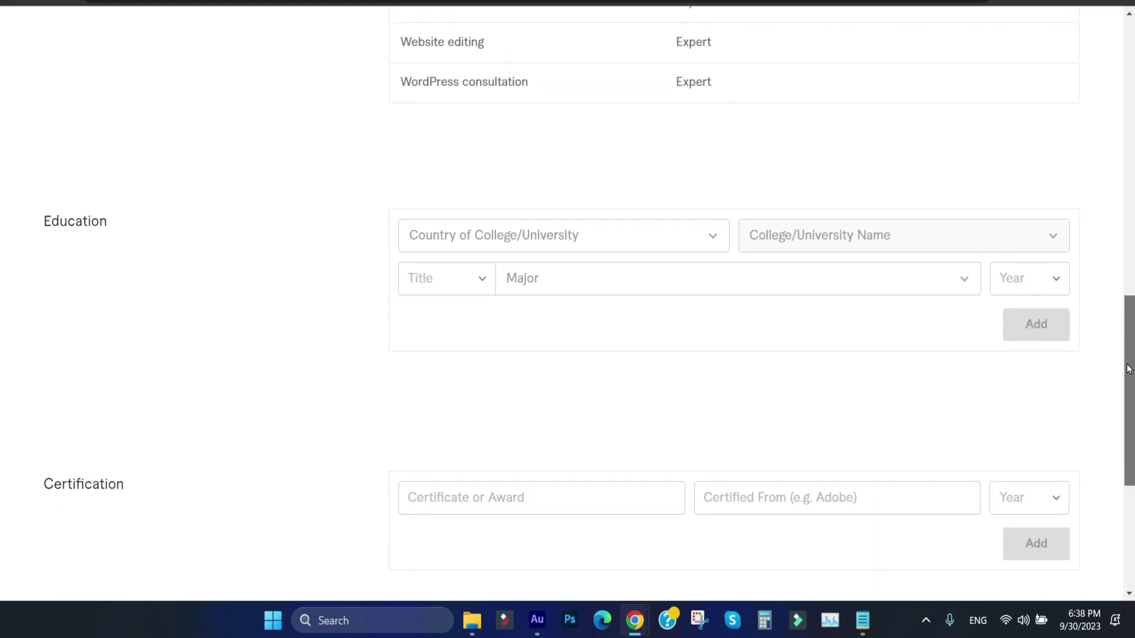
click(502, 236)
click(296, 281)
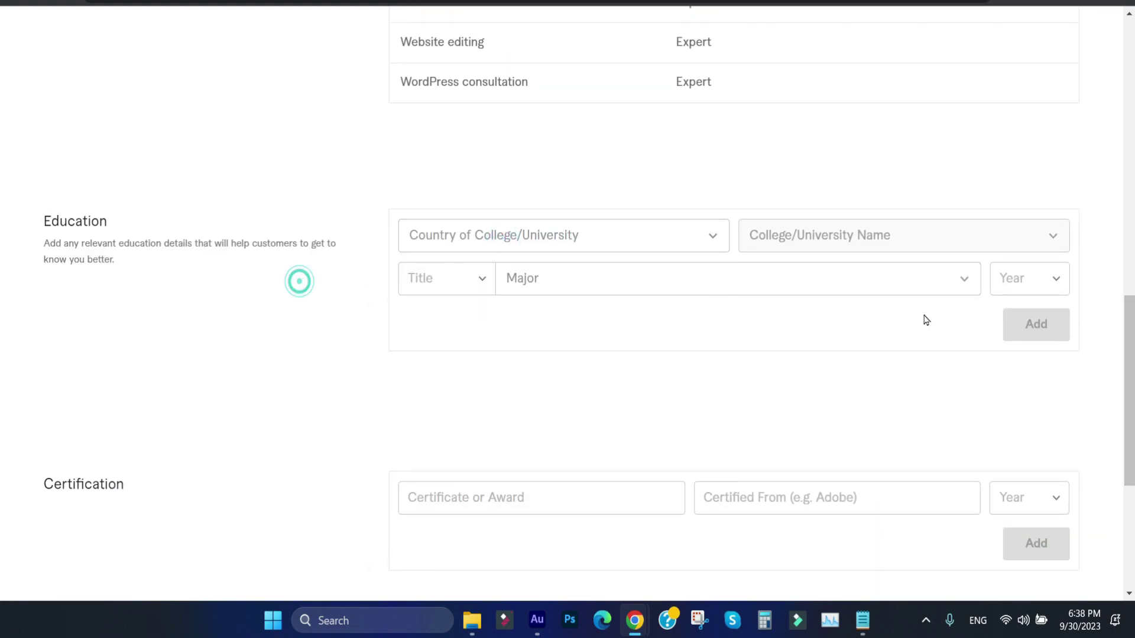
Step: Leave Certification and Personal Website blank and submit Professional Info for Account Security
scroll(3, 354, down, 2)
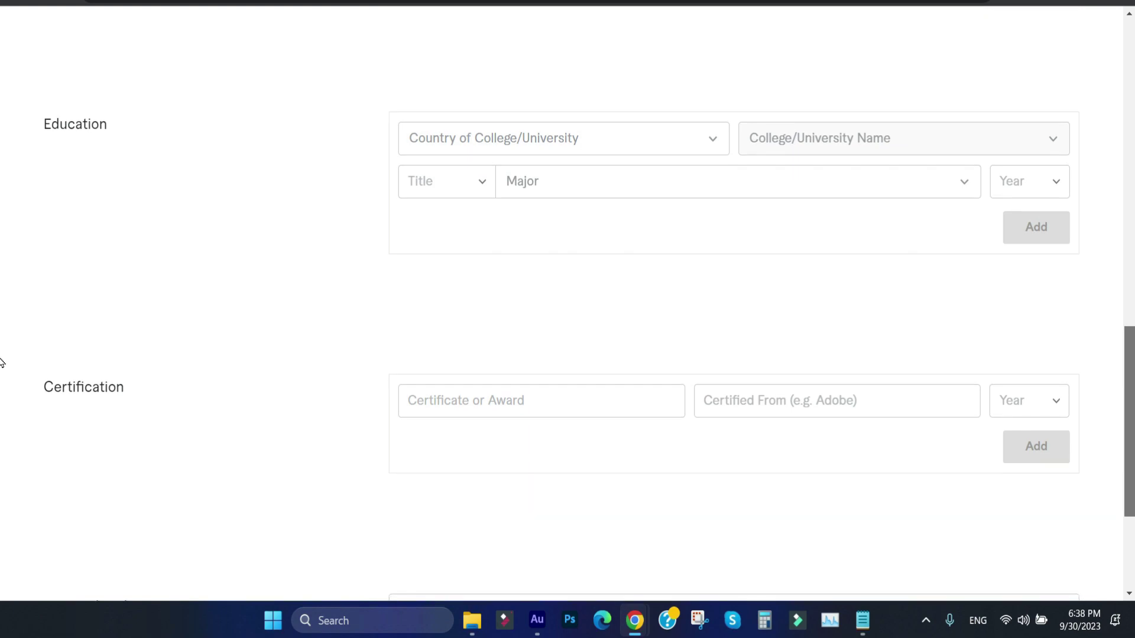
mouse_move(123, 358)
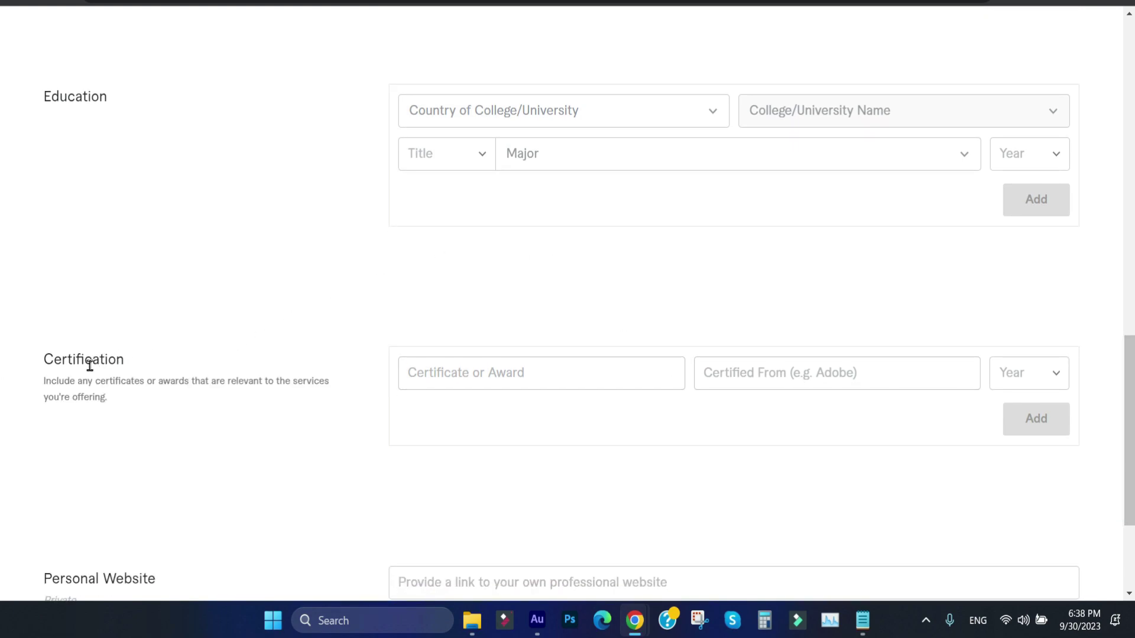
click(553, 380)
scroll(1, 384, down, 3)
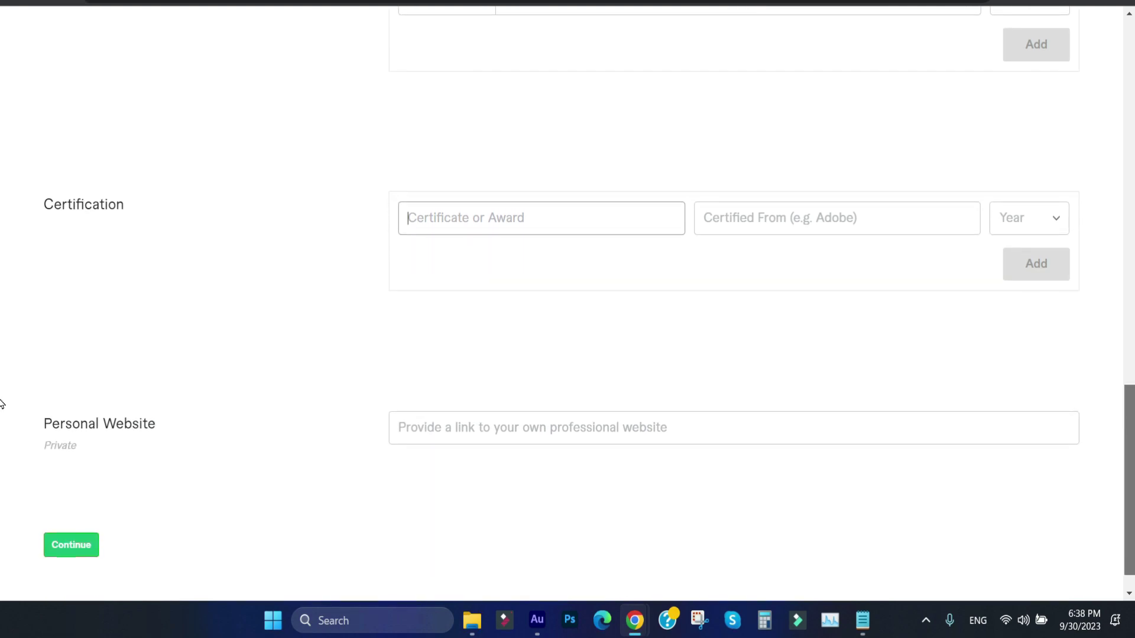
click(131, 388)
double_click(131, 388)
click(431, 388)
click(233, 329)
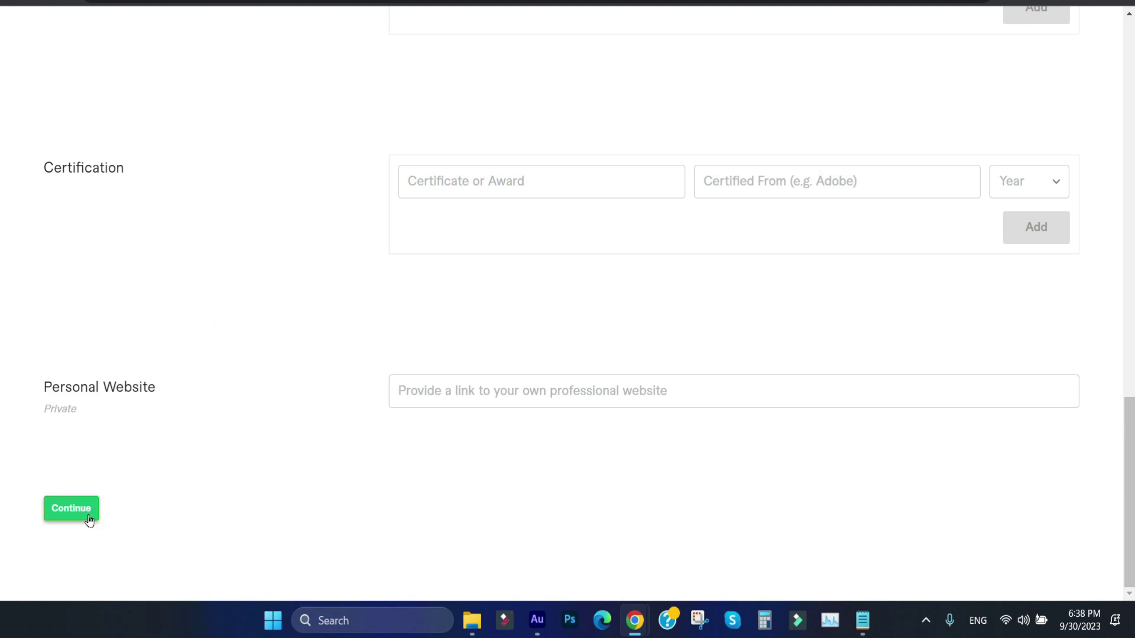
click(71, 508)
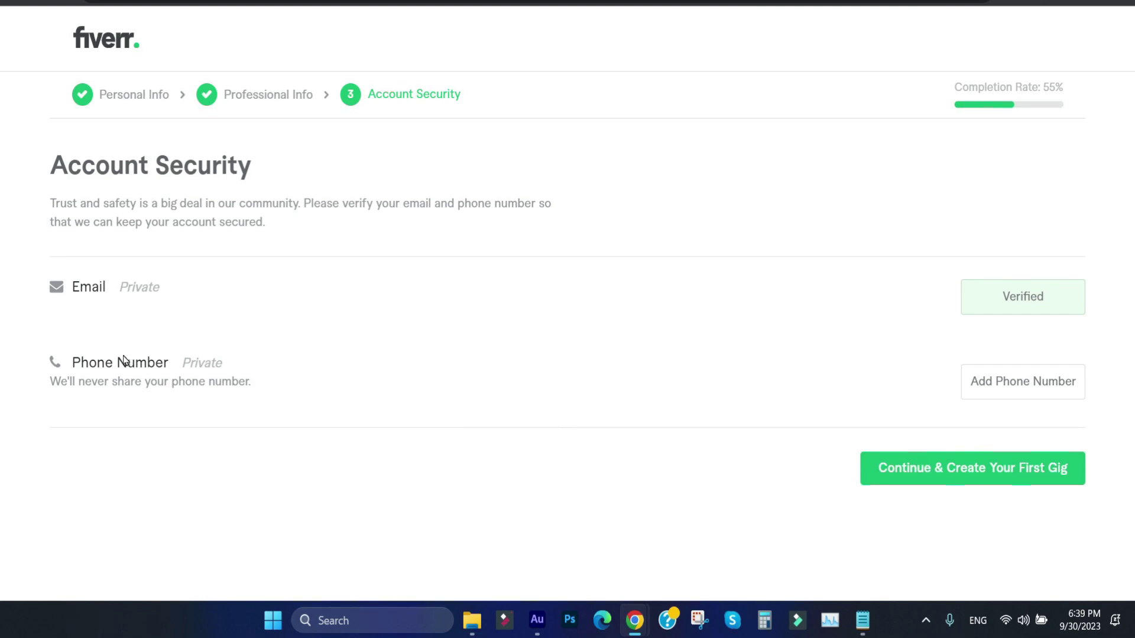
drag(74, 286, 117, 286)
click(216, 331)
drag(70, 360, 194, 350)
click(170, 287)
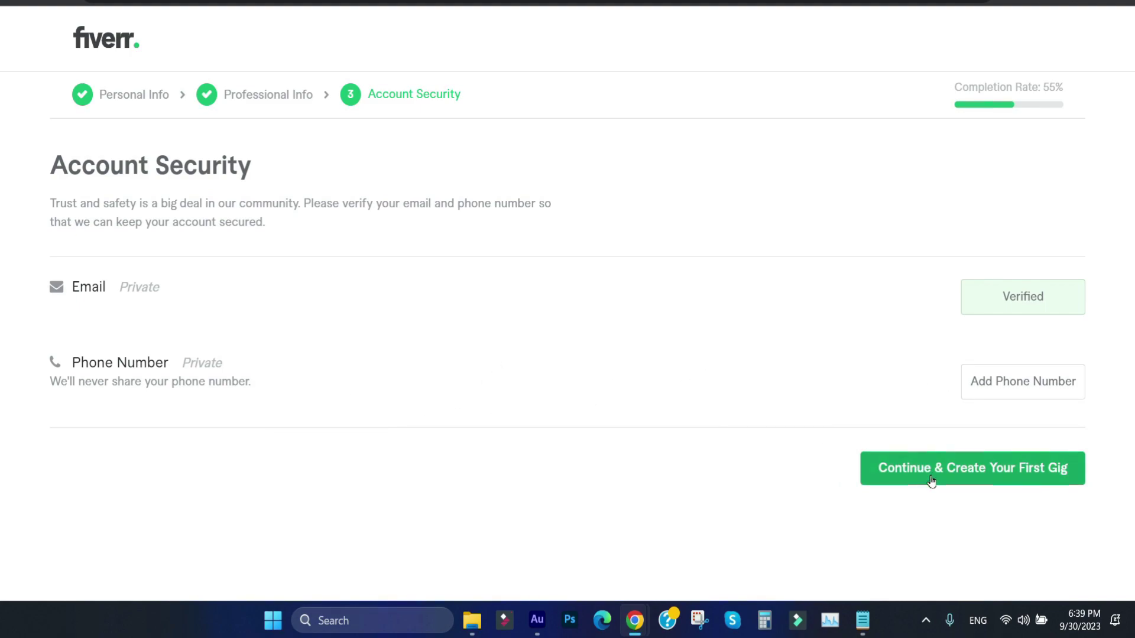
scroll(1036, 89, up, 5)
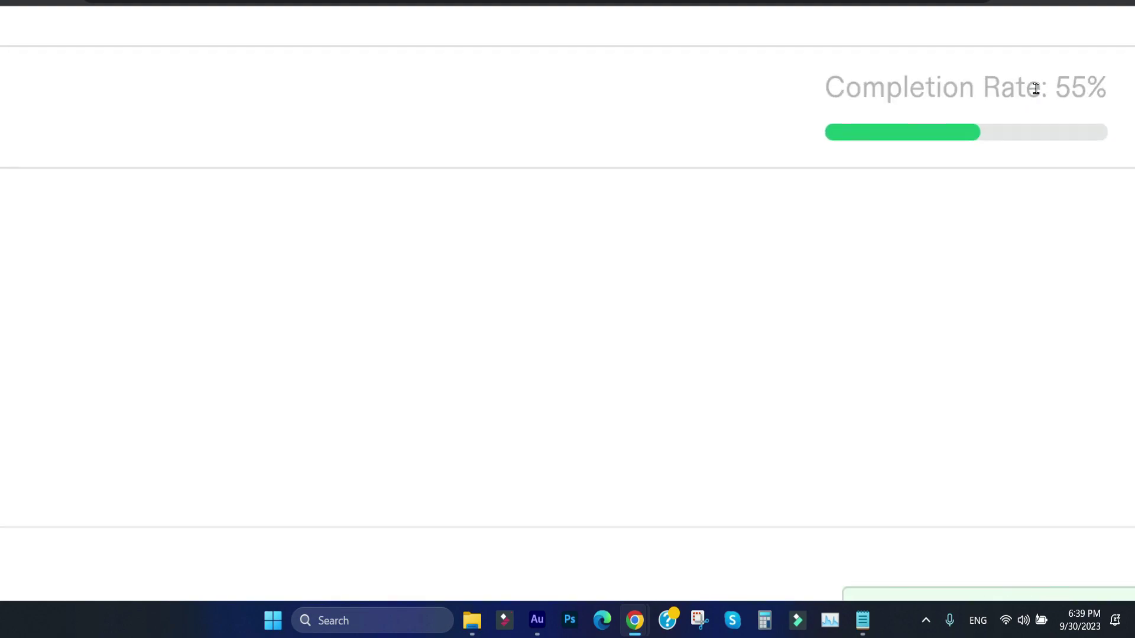
scroll(1038, 94, down, 5)
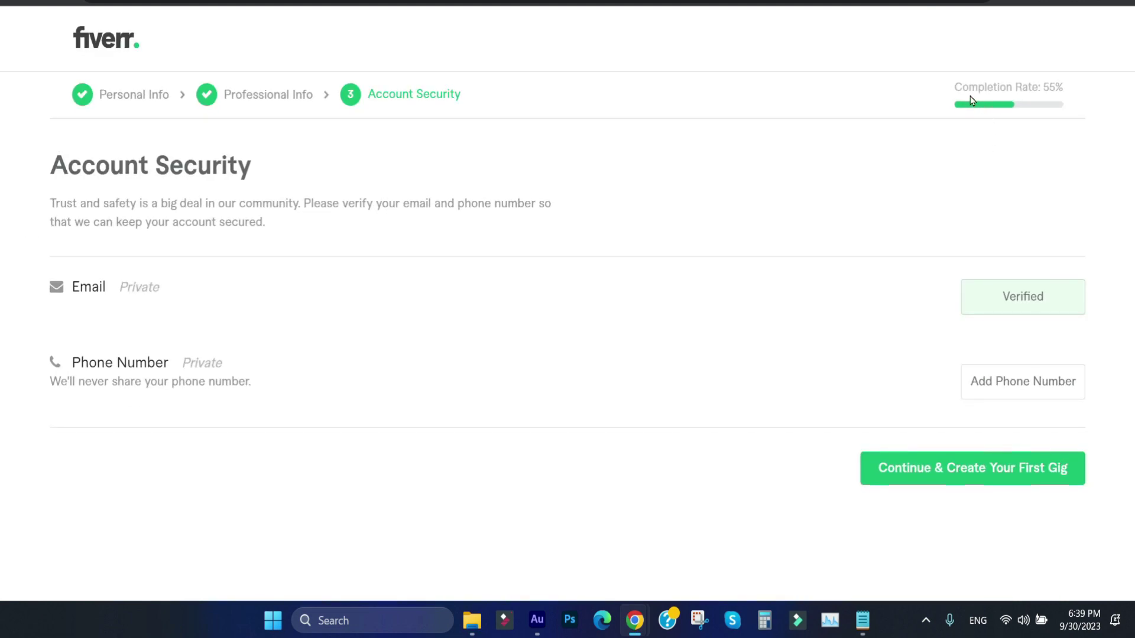
drag(959, 90, 1065, 106)
scroll(1062, 104, up, 5)
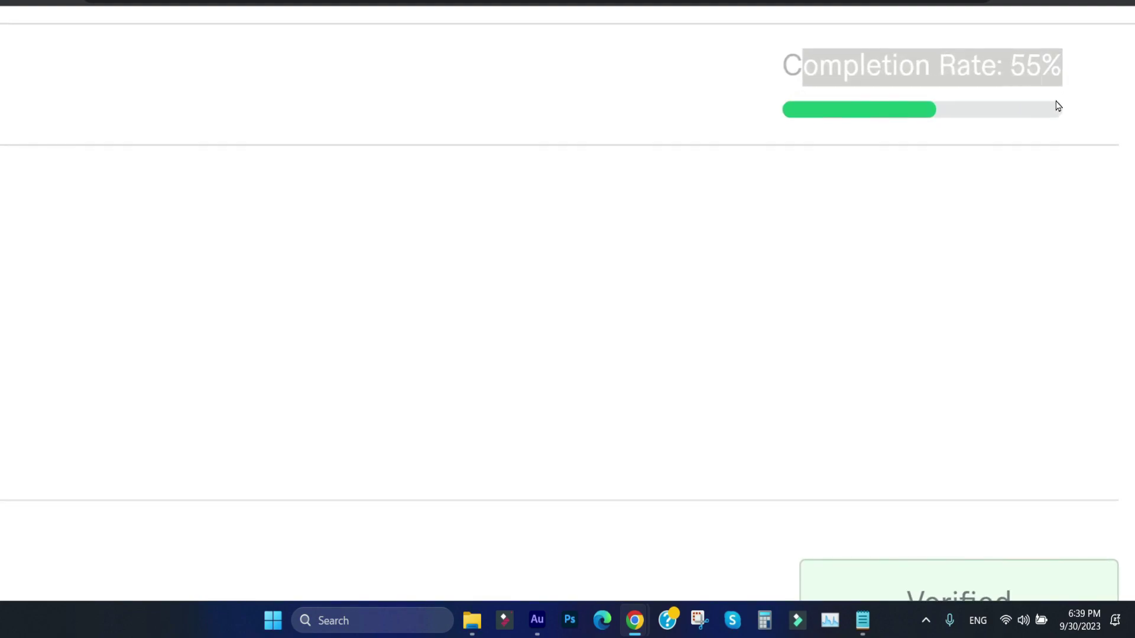
scroll(1092, 210, down, 5)
click(664, 287)
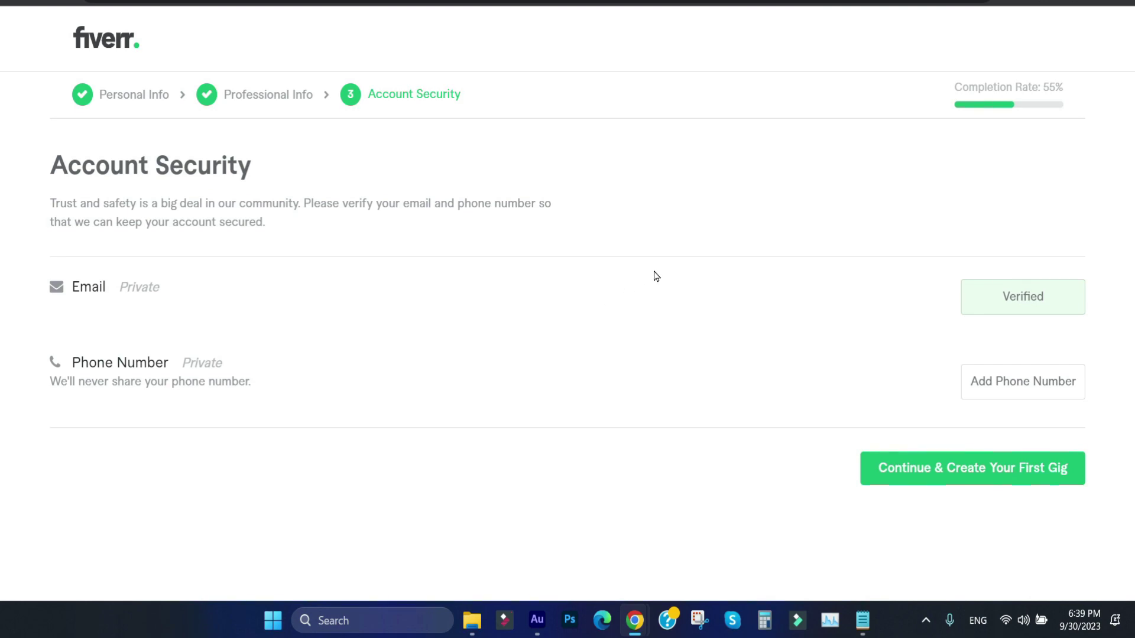
drag(1063, 85, 1046, 89)
click(949, 198)
drag(1044, 93, 1067, 93)
click(1075, 103)
drag(1040, 89, 1068, 105)
click(1052, 87)
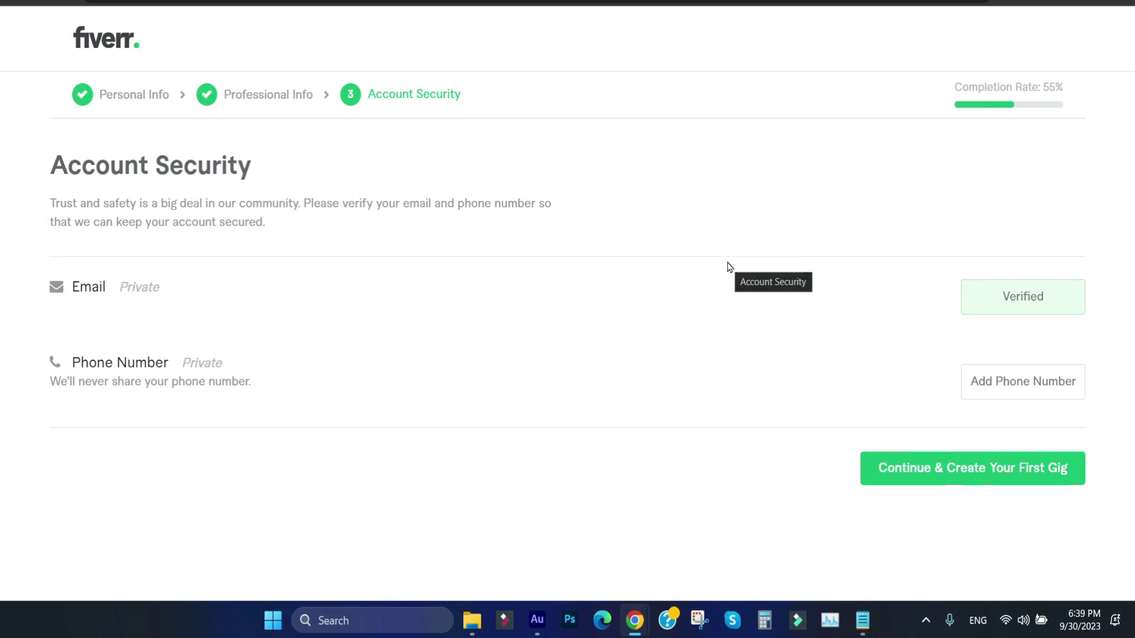
click(1026, 385)
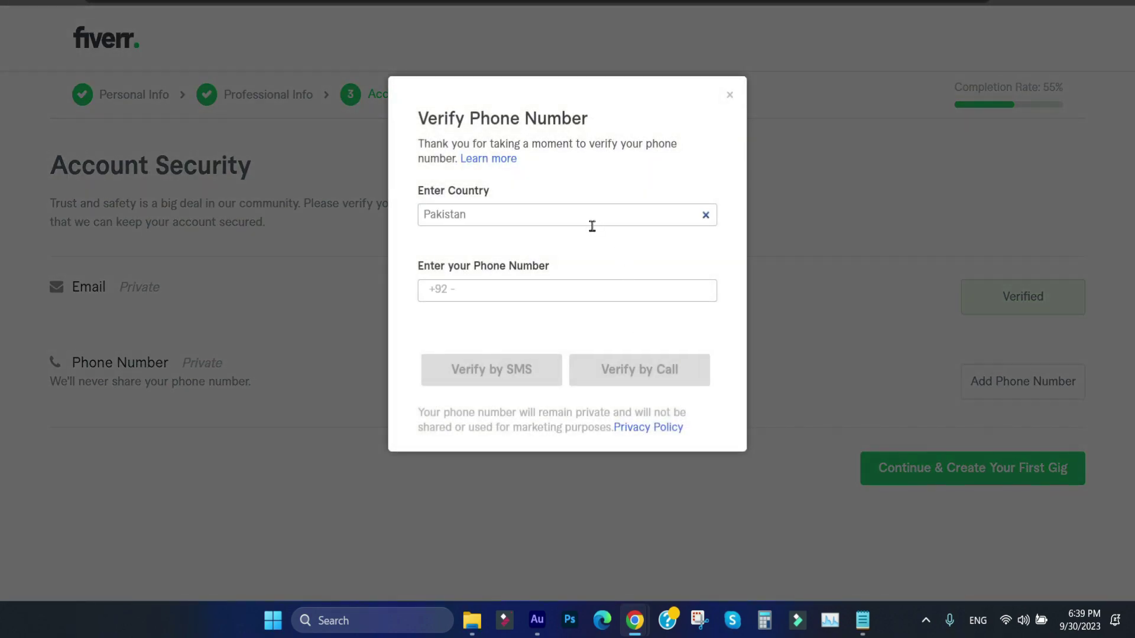
click(512, 221)
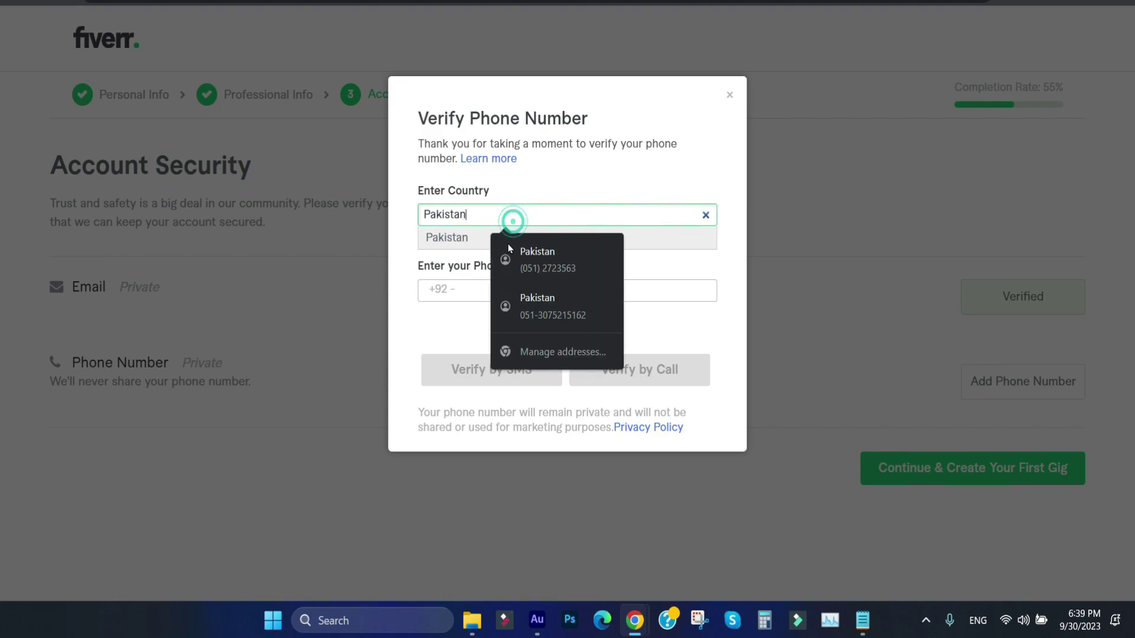
click(450, 281)
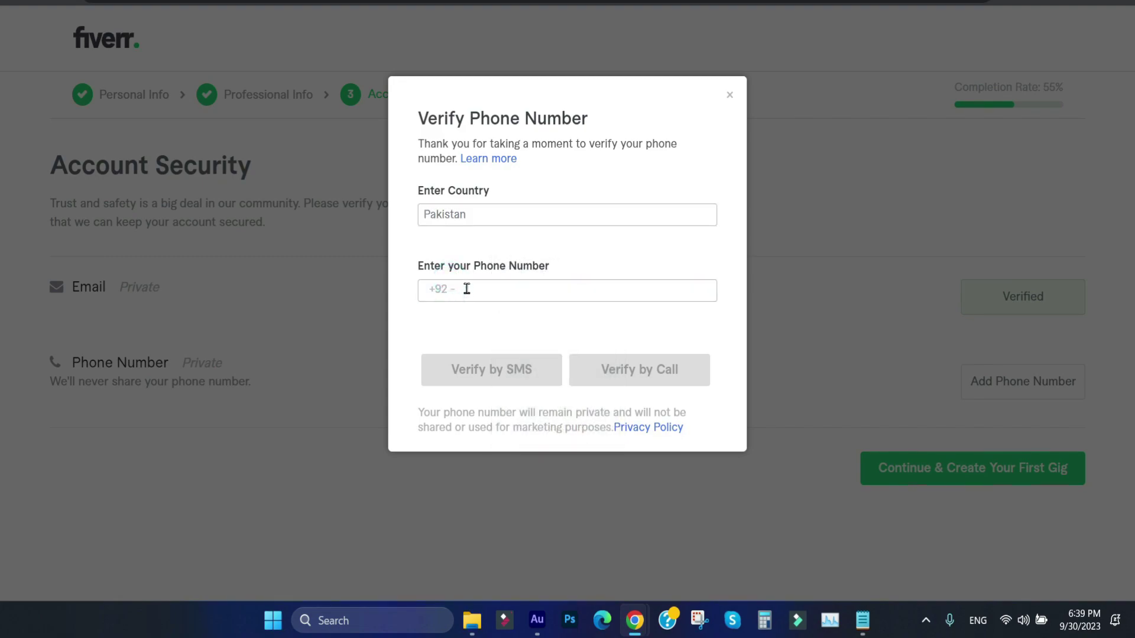
click(447, 330)
click(464, 296)
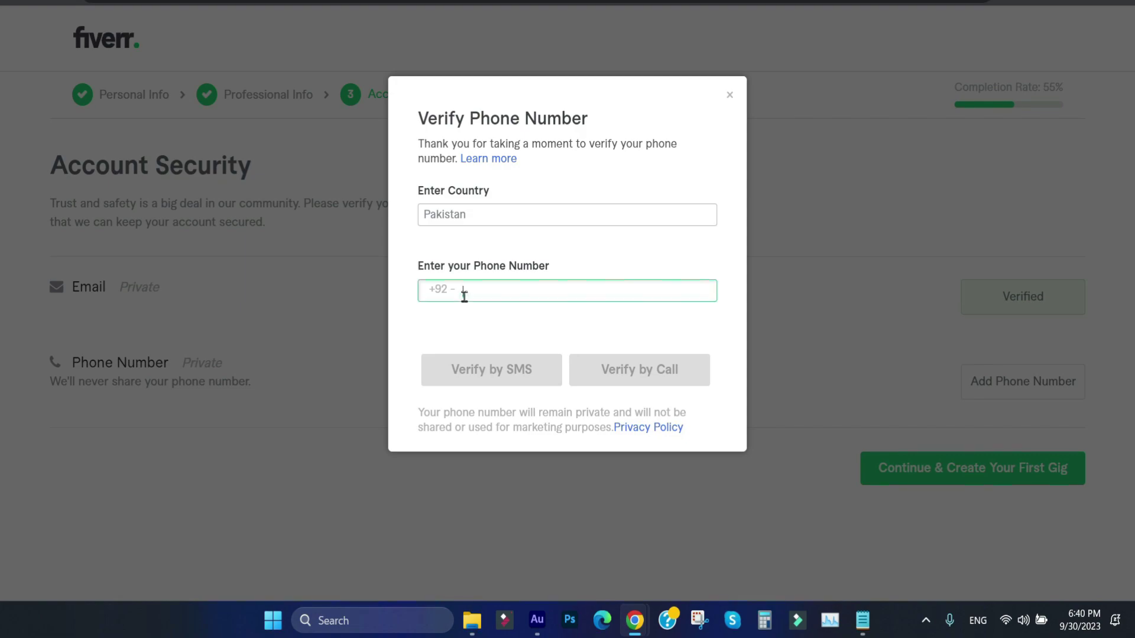
click(457, 333)
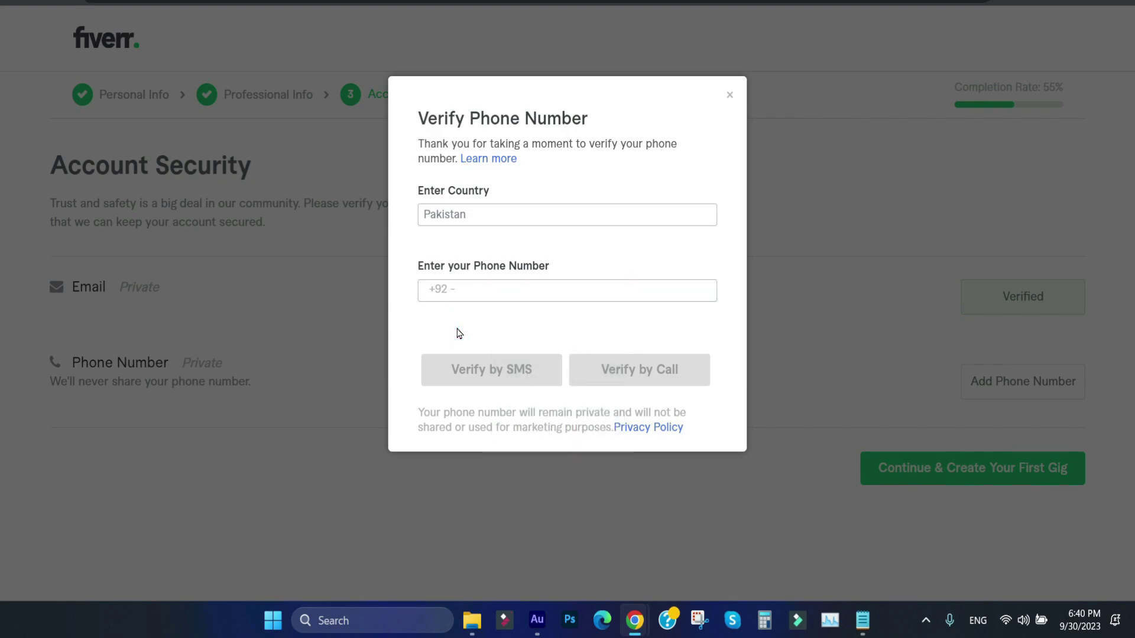
click(507, 292)
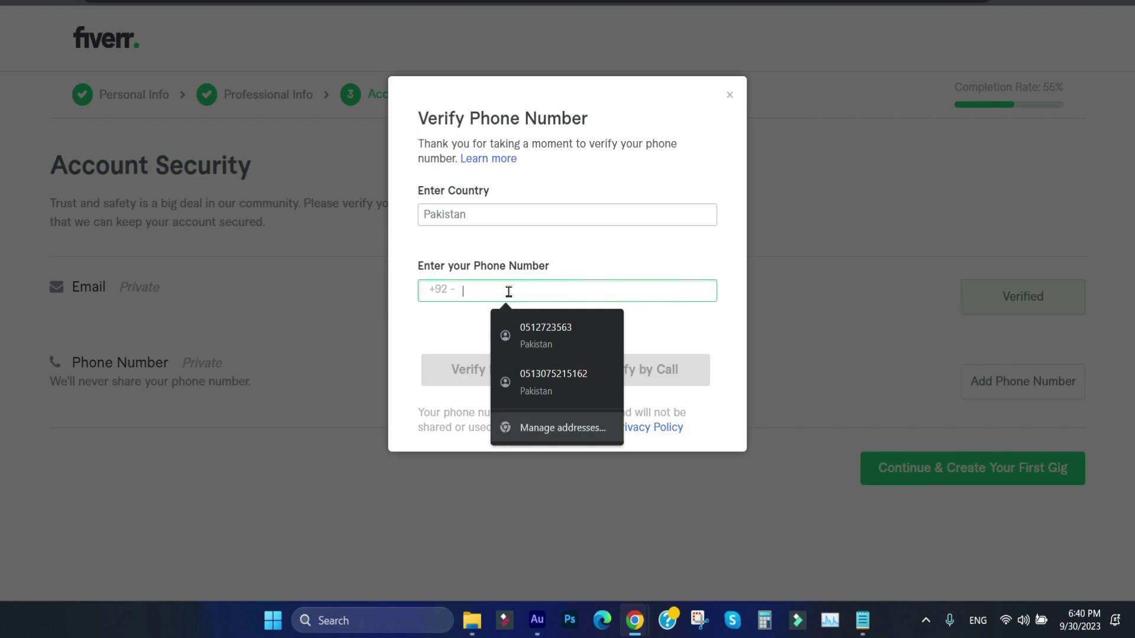
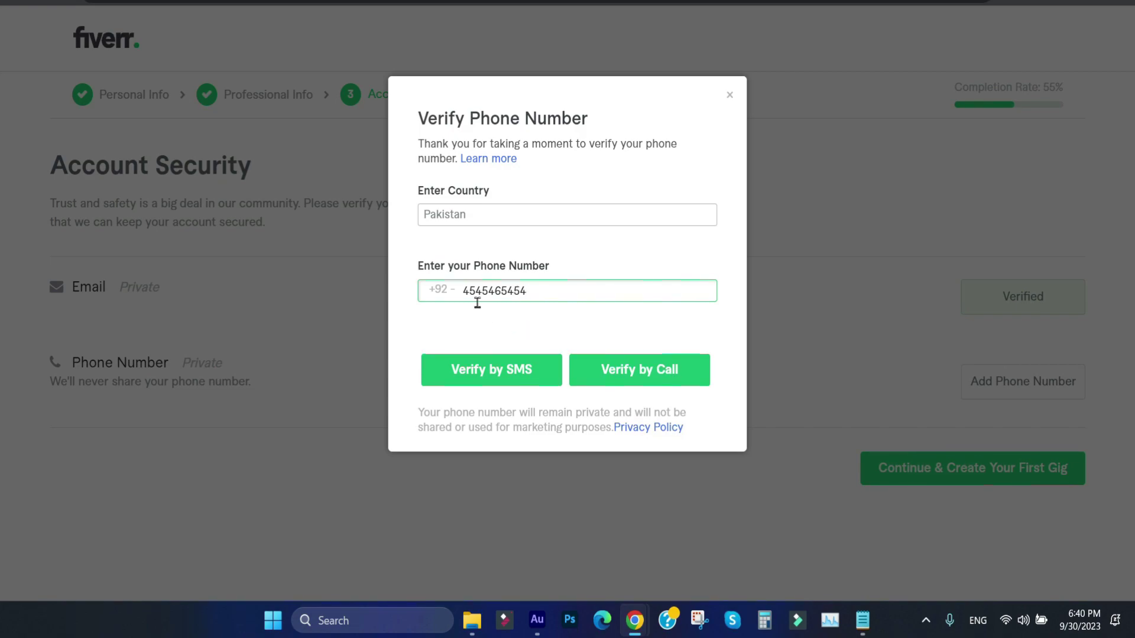
click(499, 310)
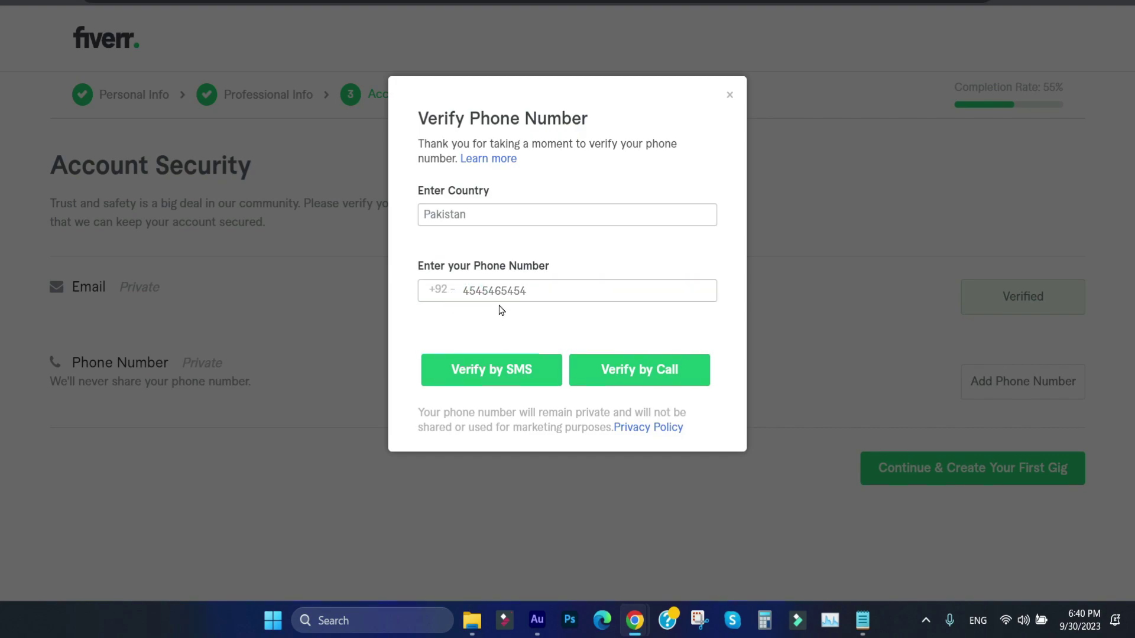
click(452, 296)
click(467, 295)
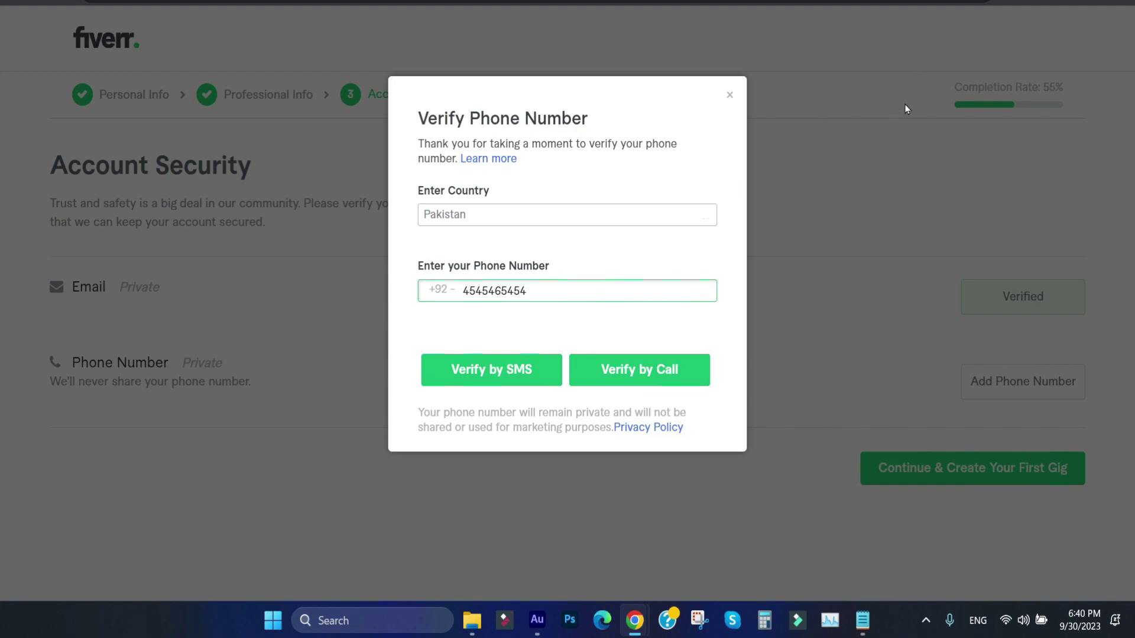
key(alt+f)
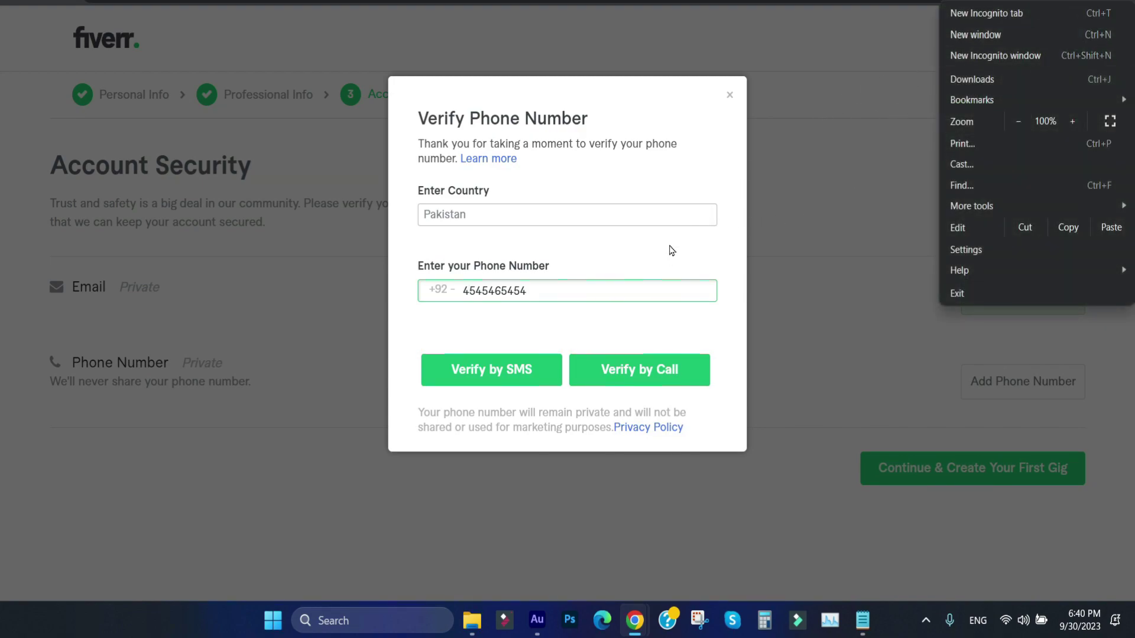
click(665, 249)
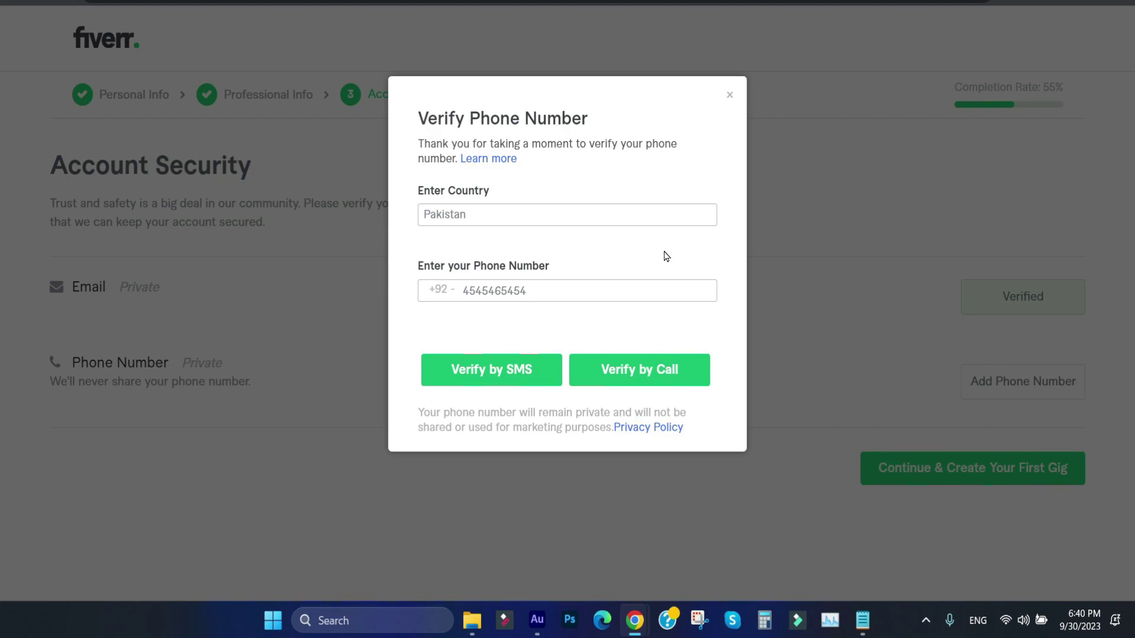
click(729, 97)
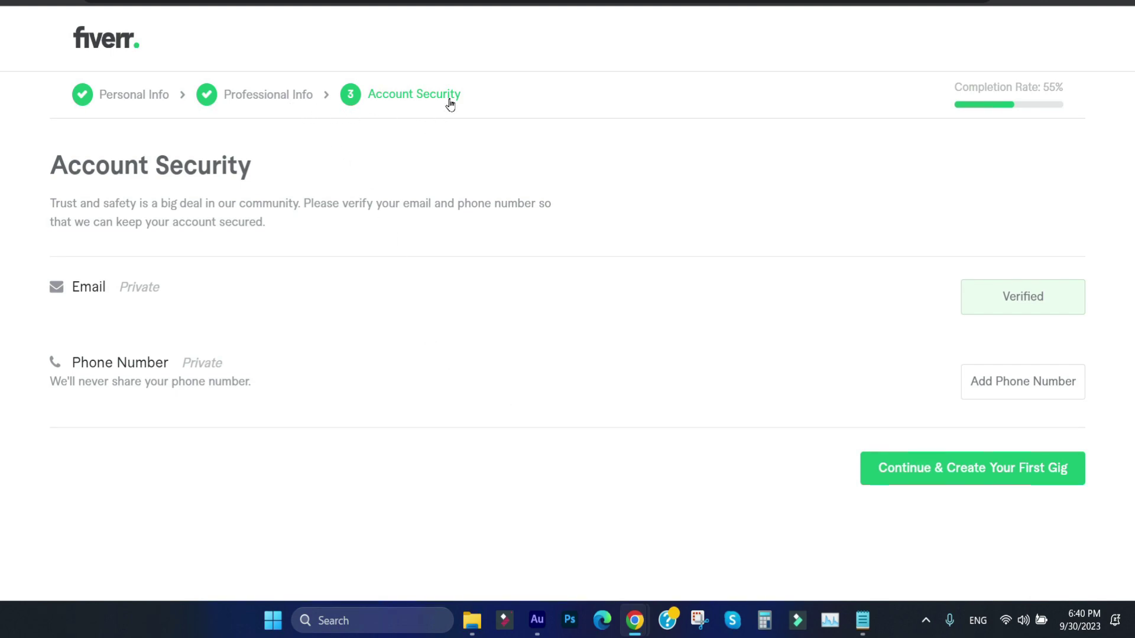
right_click(97, 30)
click(136, 44)
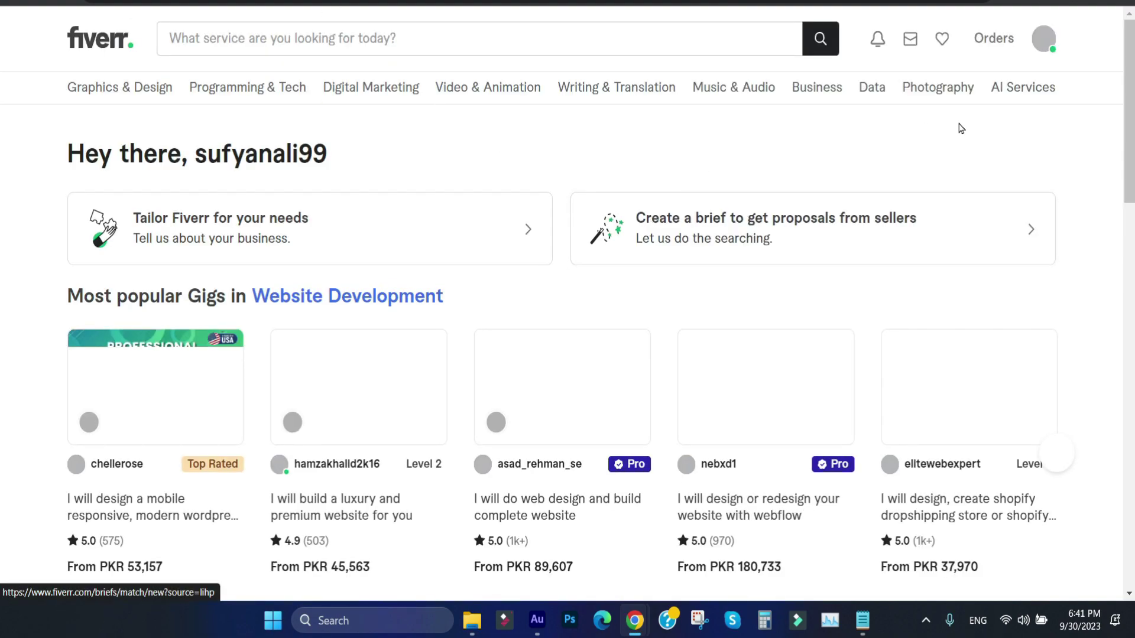
scroll(988, 157, down, 4)
scroll(1092, 66, up, 4)
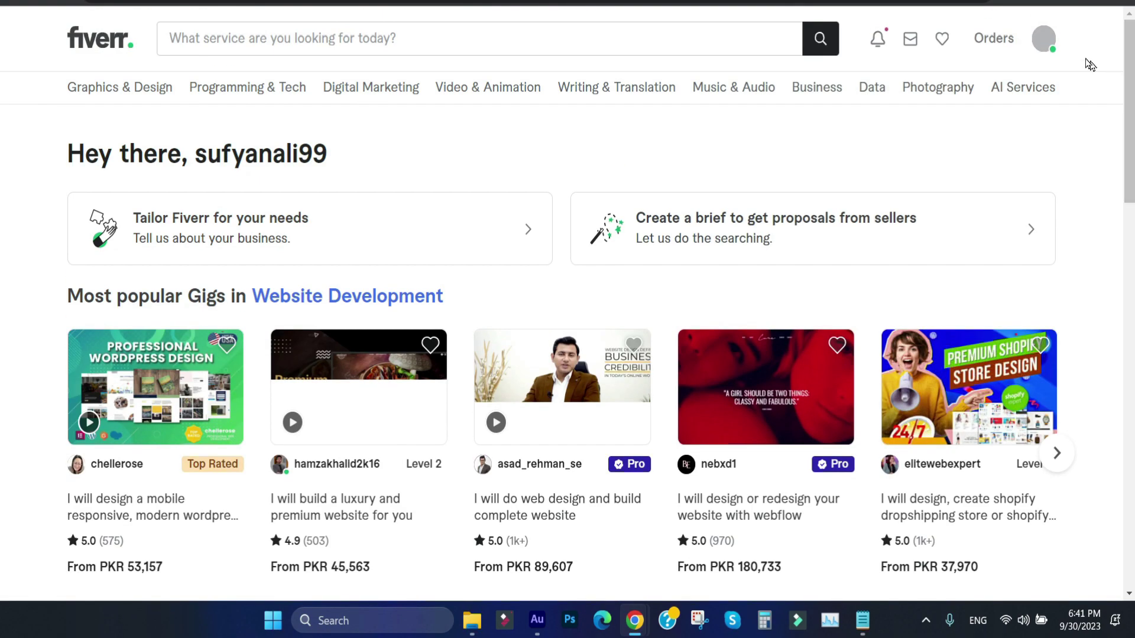
click(1044, 38)
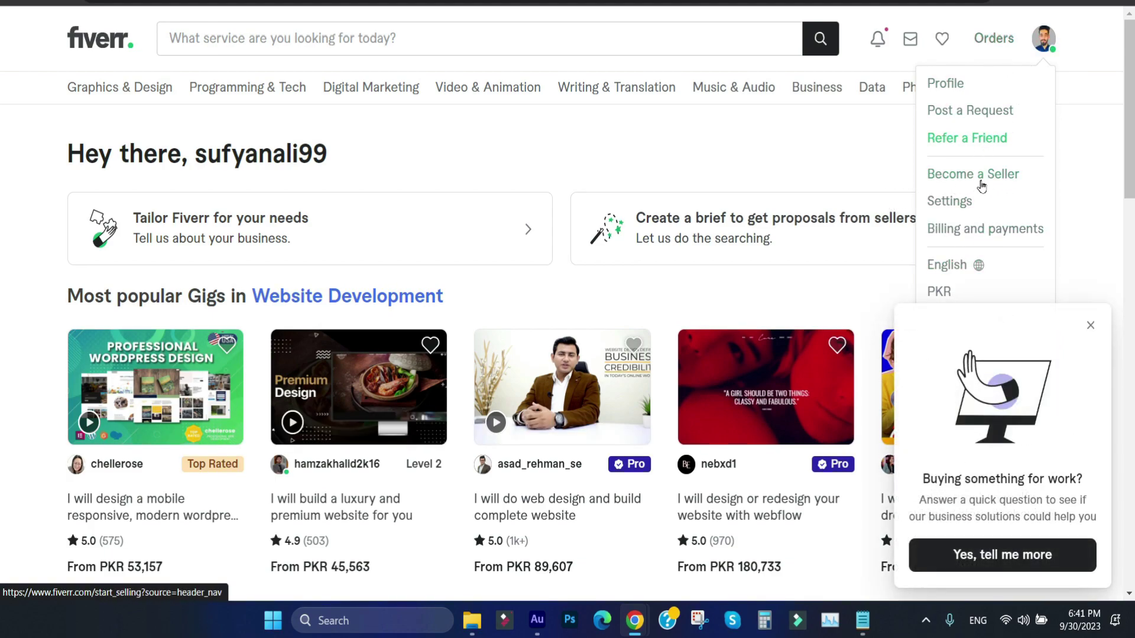
click(877, 40)
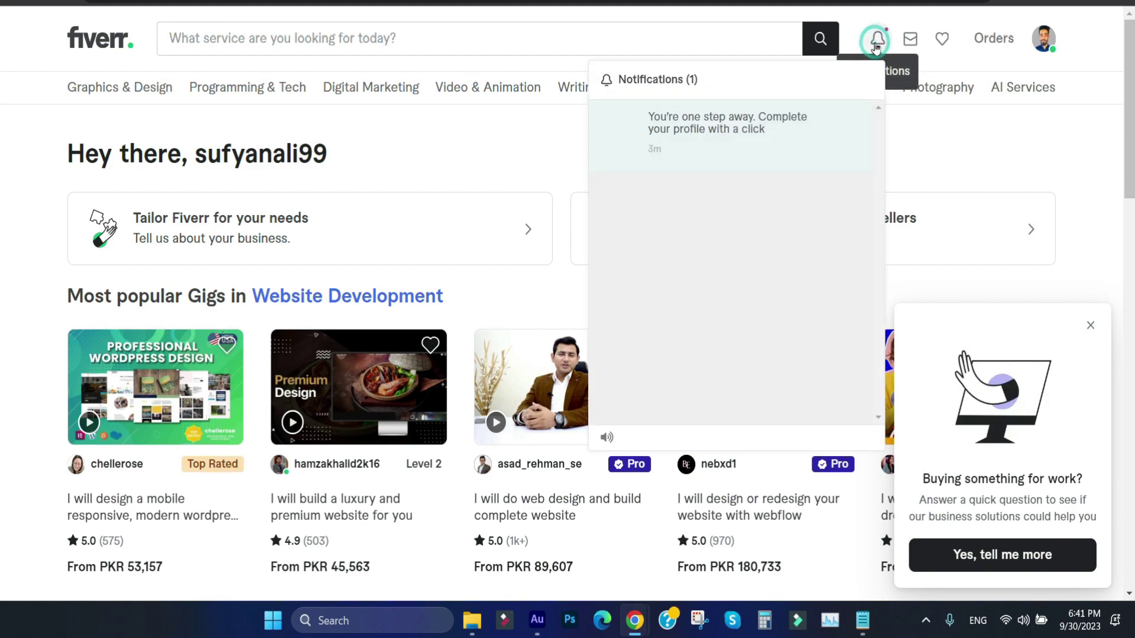
click(1079, 263)
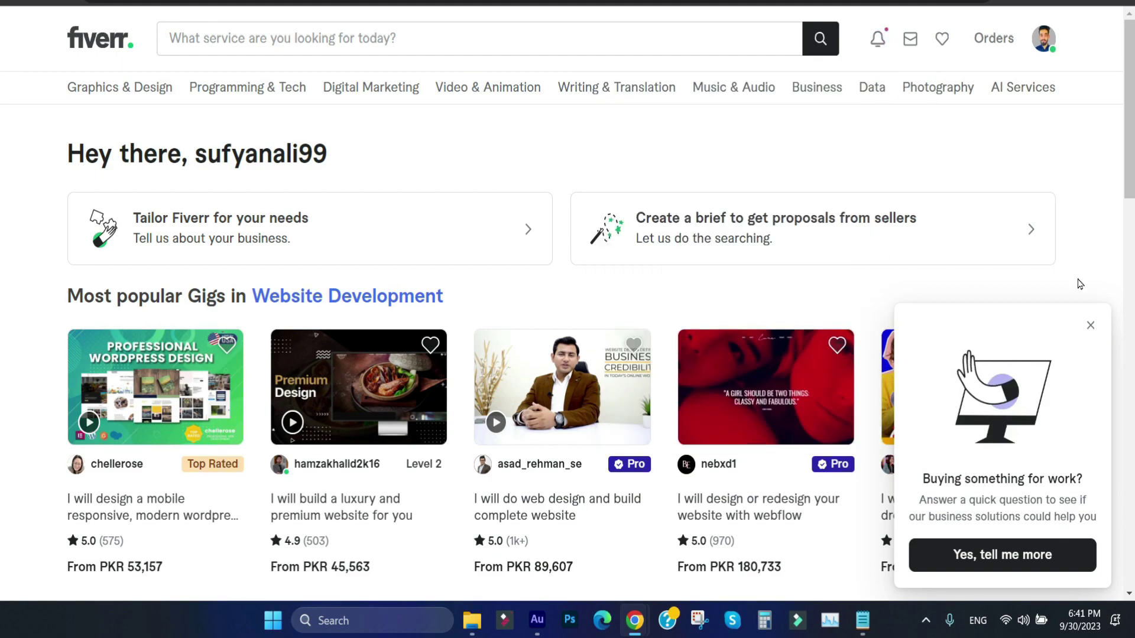
click(1091, 325)
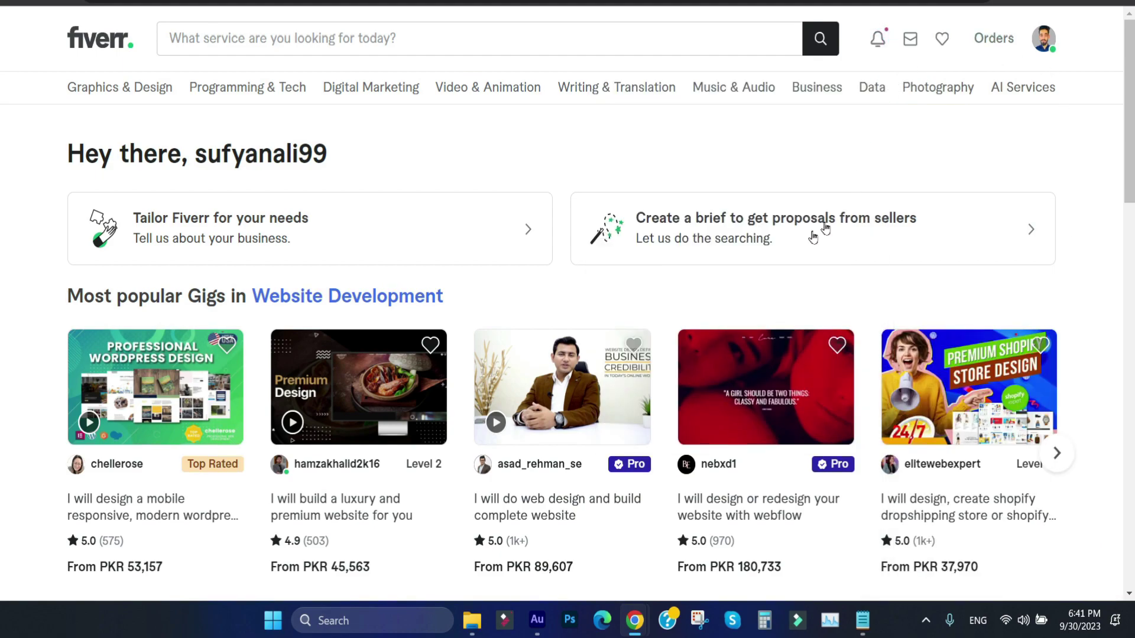
drag(1126, 69, 1124, 70)
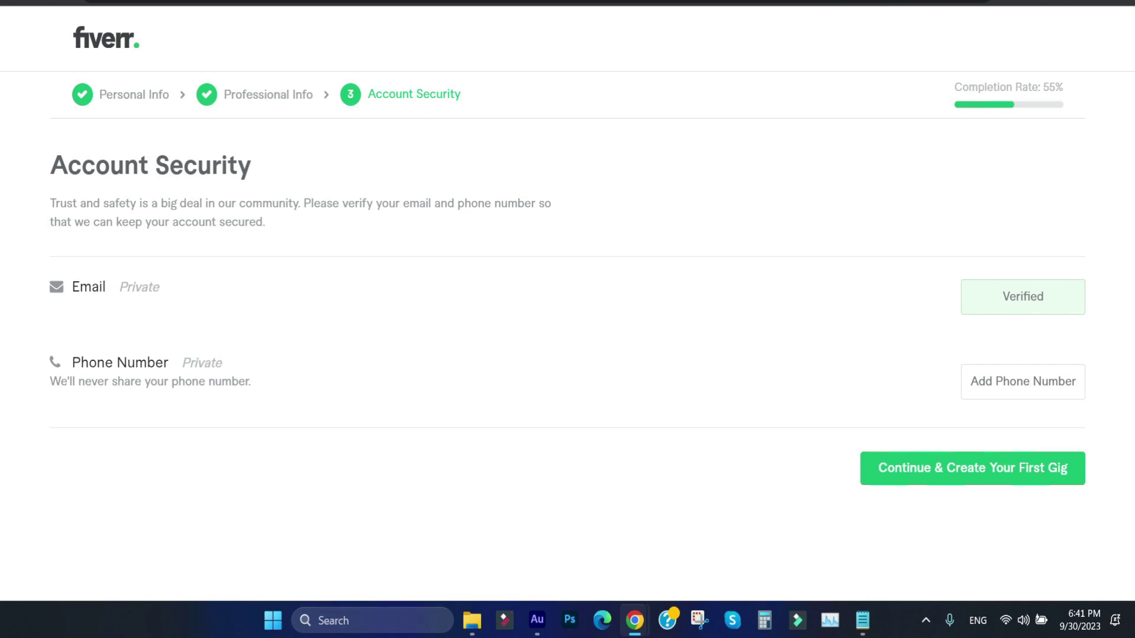
click(582, 65)
click(640, 137)
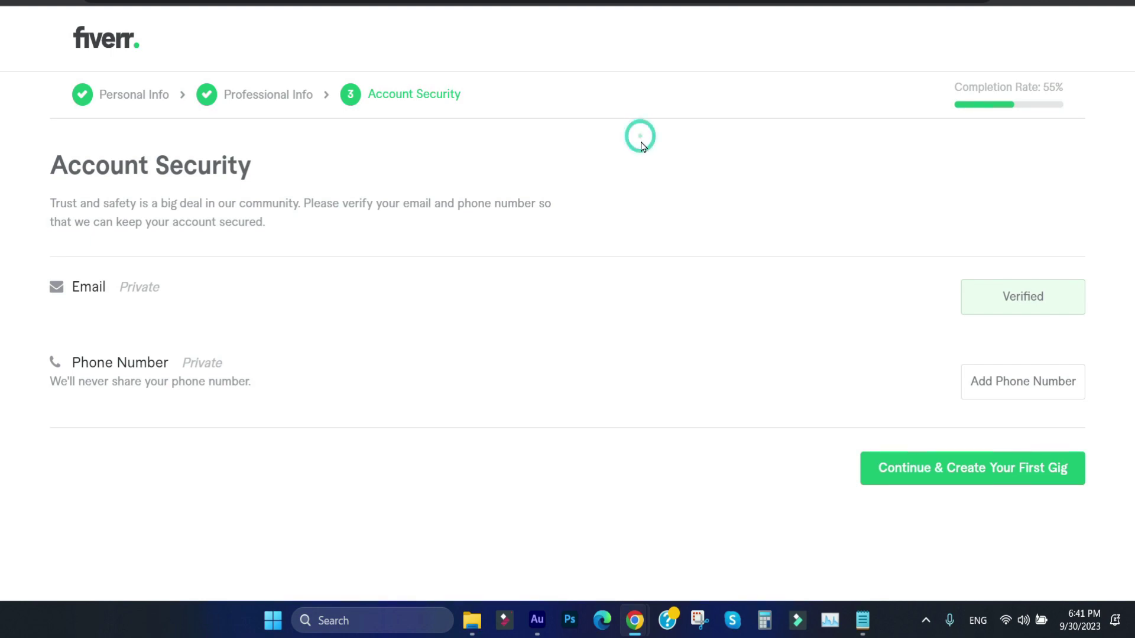